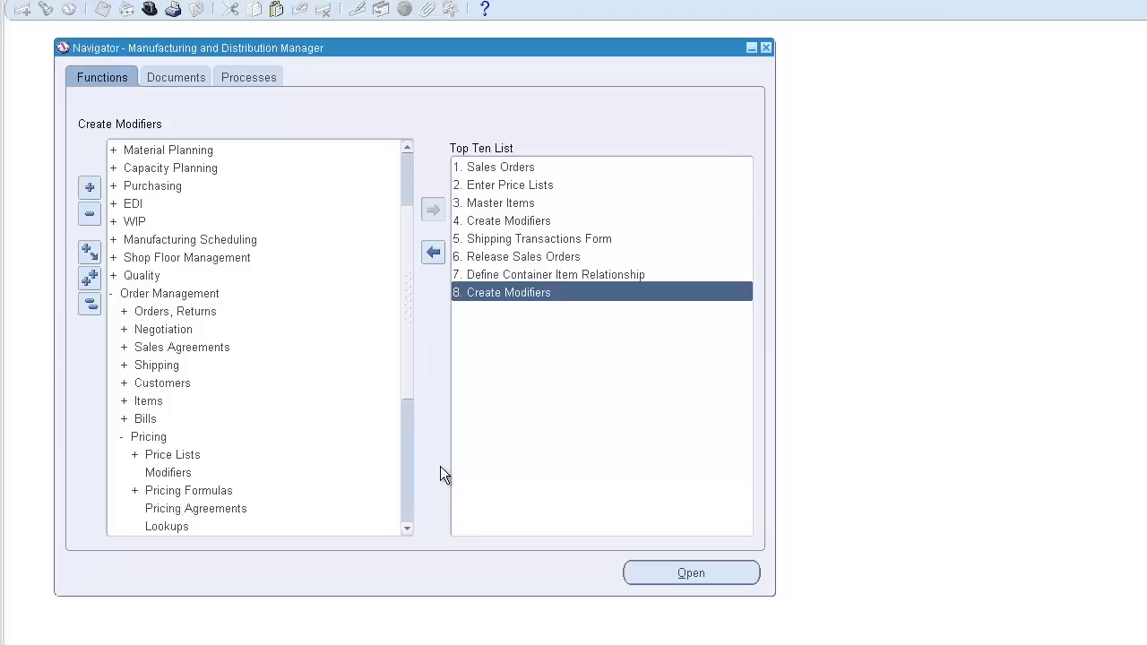
Start creating a new modifier list and set its type to Surcharge List.
double_click(543, 297)
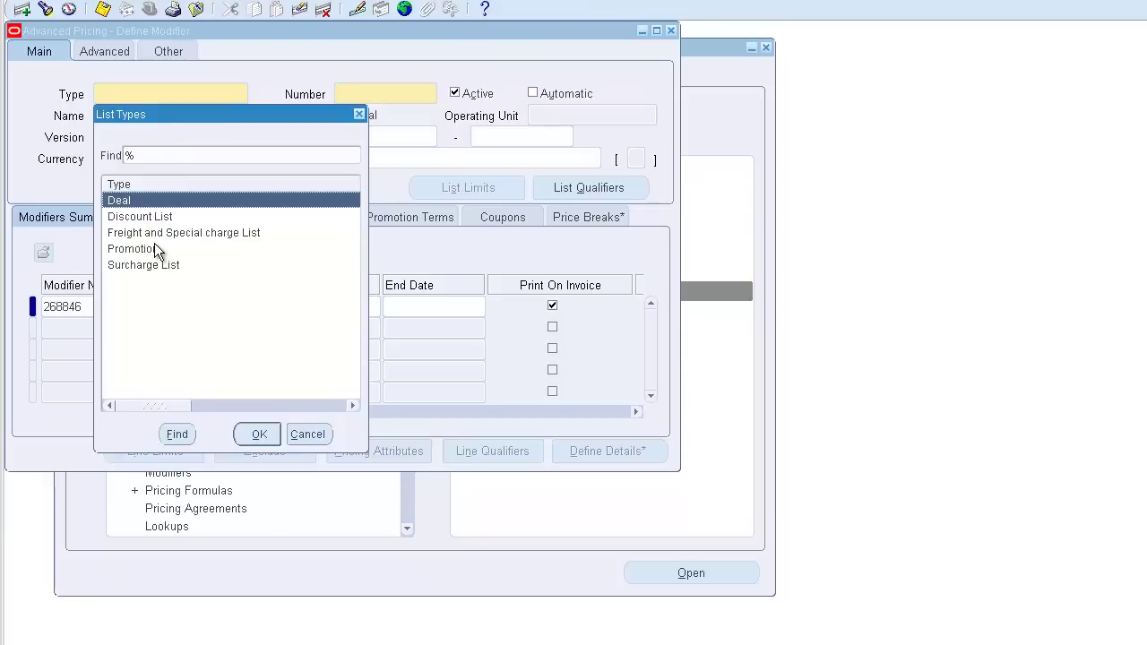
click(166, 249)
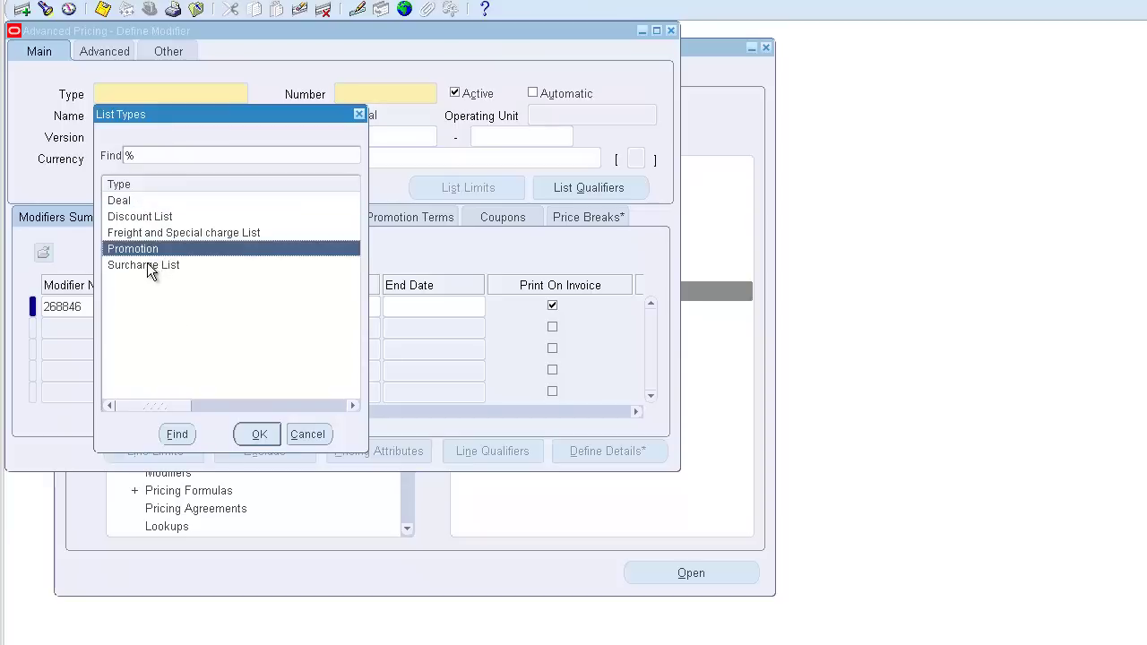
click(143, 264)
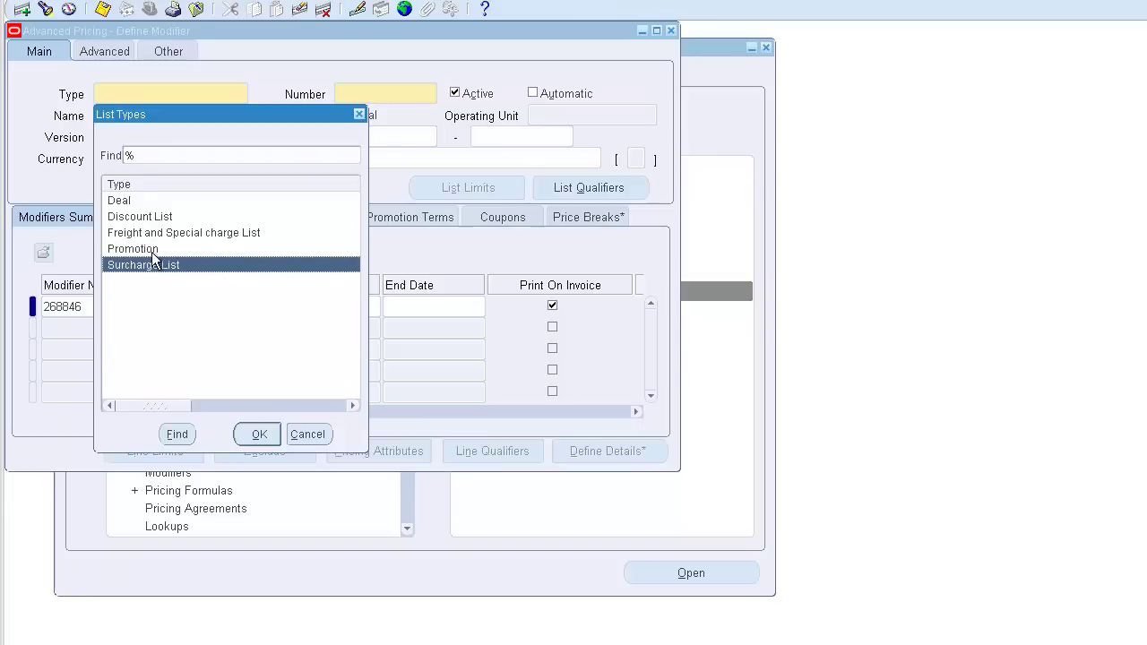
click(280, 432)
Enter CW10% as the surcharge list's number and make the list automatic.
click(345, 93)
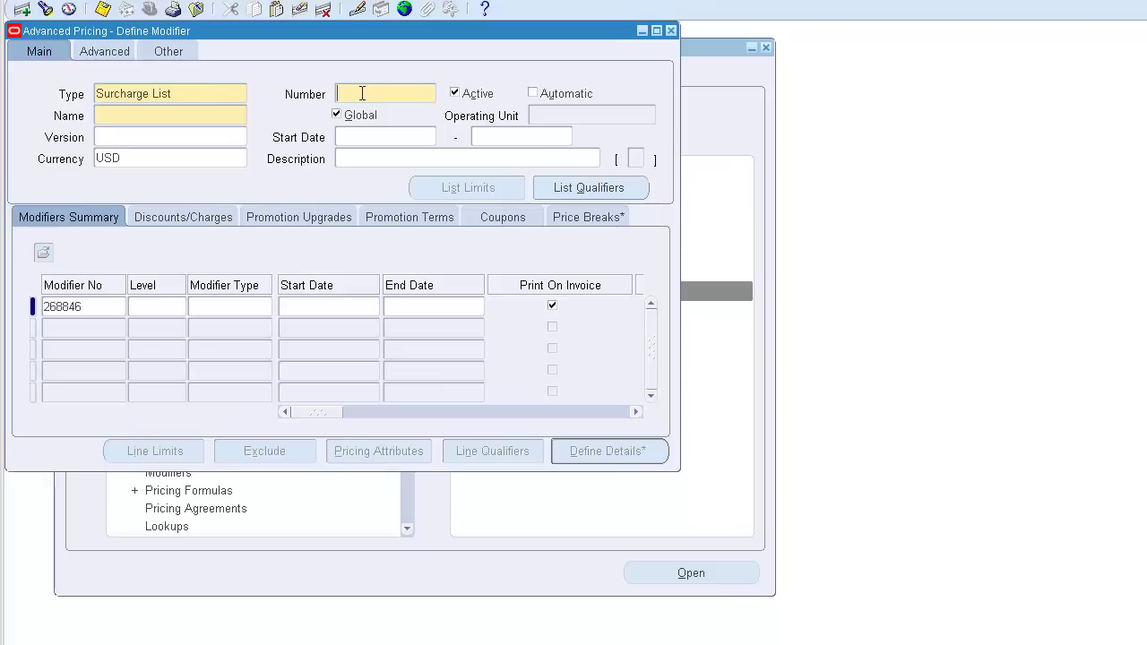
text(10%)
key(BackSpace)
key(BackSpace)
key(BackSpace)
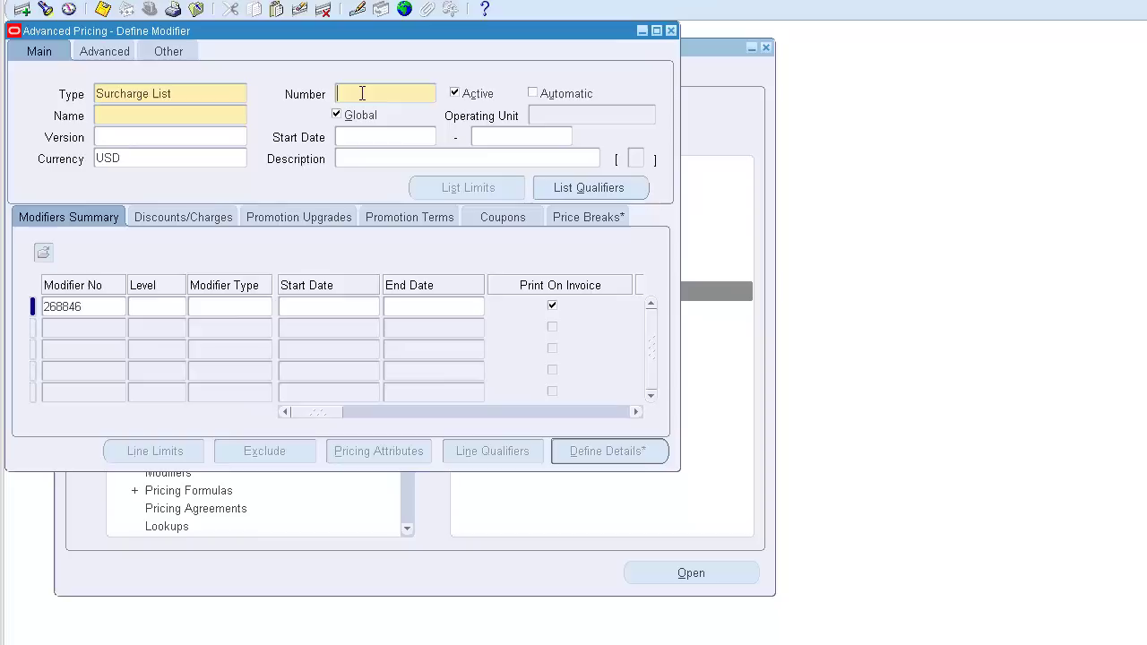
text(cw)
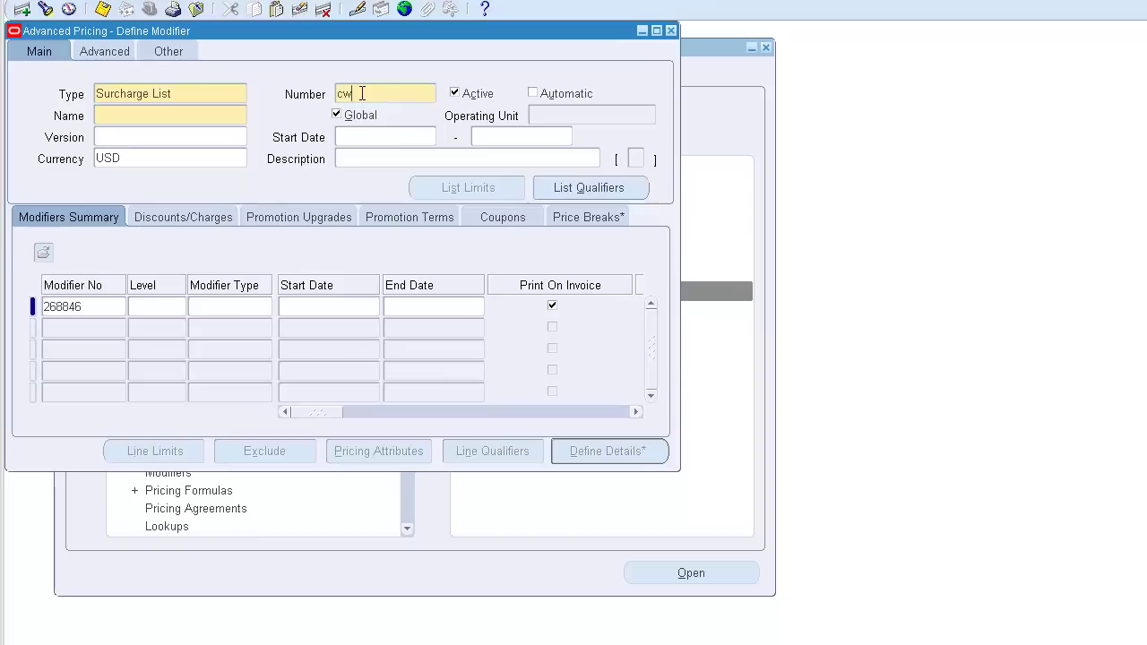
key(BackSpace)
key(BackSpace)
text(CW10%)
key(Tab)
key(space)
Name the surcharge list 10%Surcharge.
key(Tab)
text(10%)
key(BackSpace)
text(% sURC)
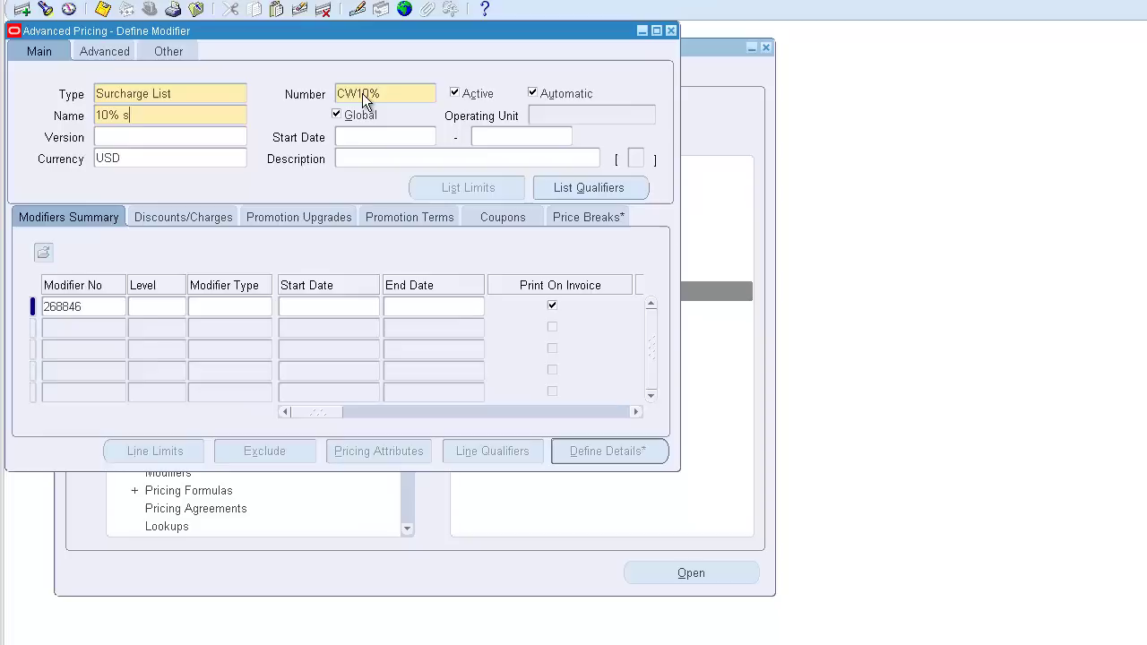
key(BackSpace)
key(BackSpace)
key(BackSpace)
key(BackSpace)
key(BackSpace)
text(S)
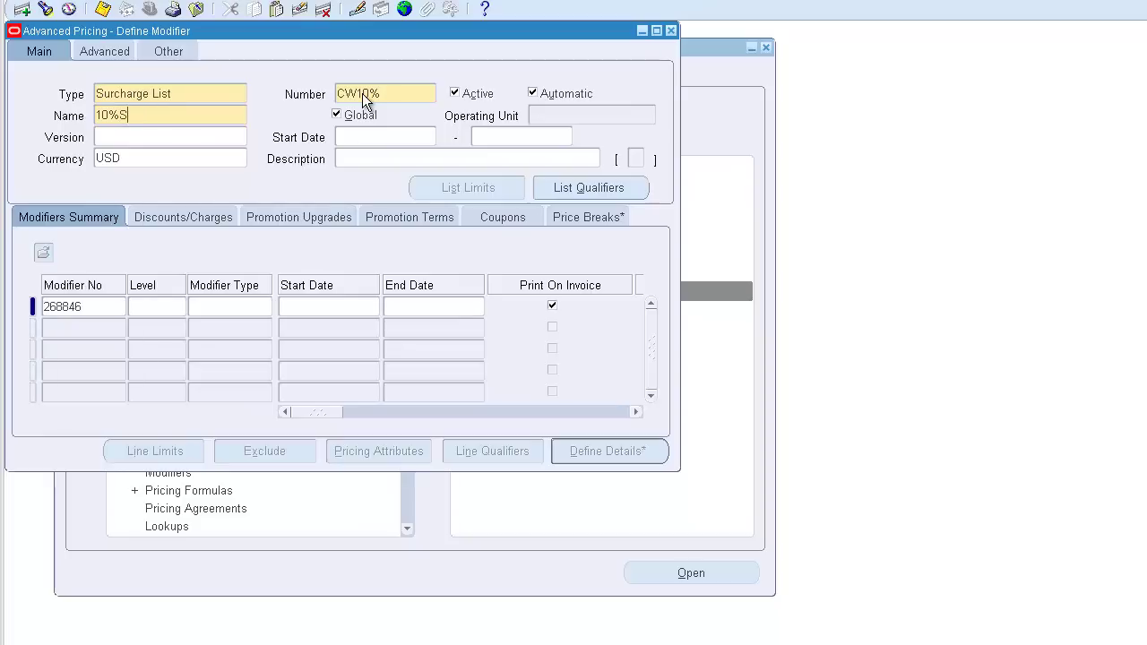
text(urcharge)
Add a modifier line with the level Line and the modifier type Surcharge.
click(104, 310)
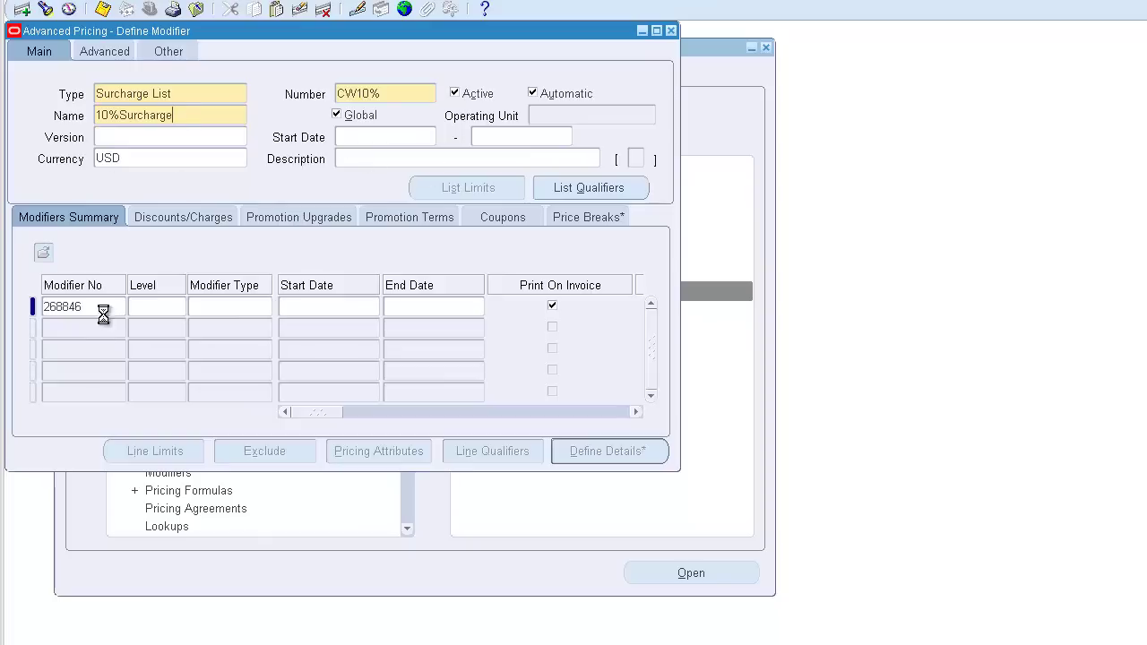
double_click(183, 307)
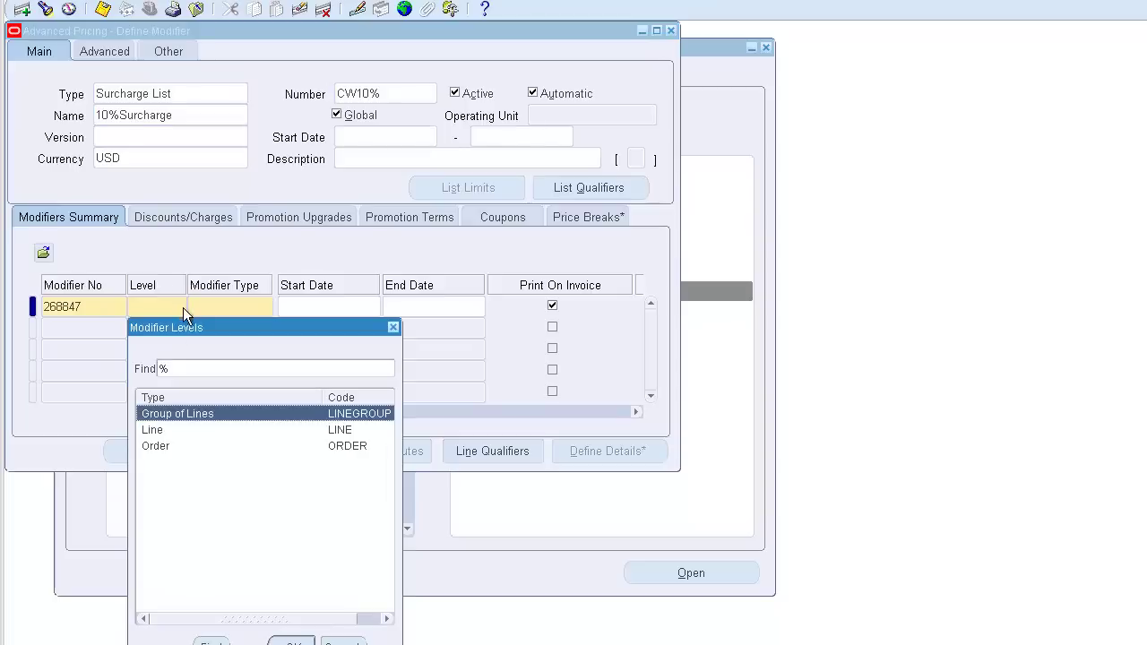
click(185, 430)
click(296, 643)
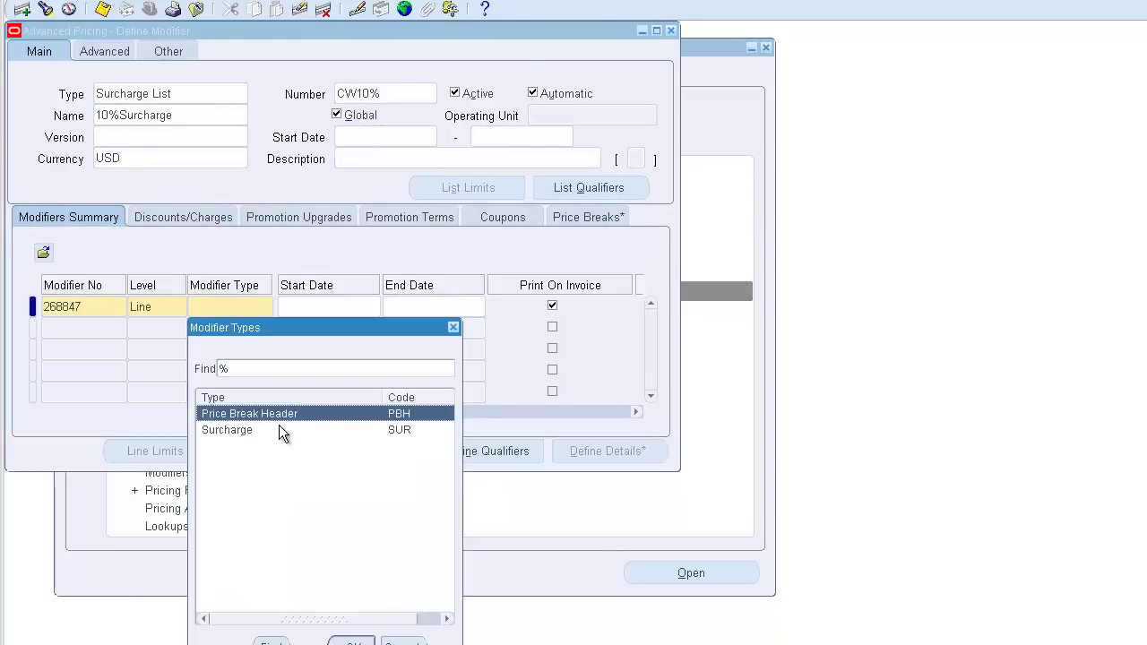
click(253, 434)
click(353, 642)
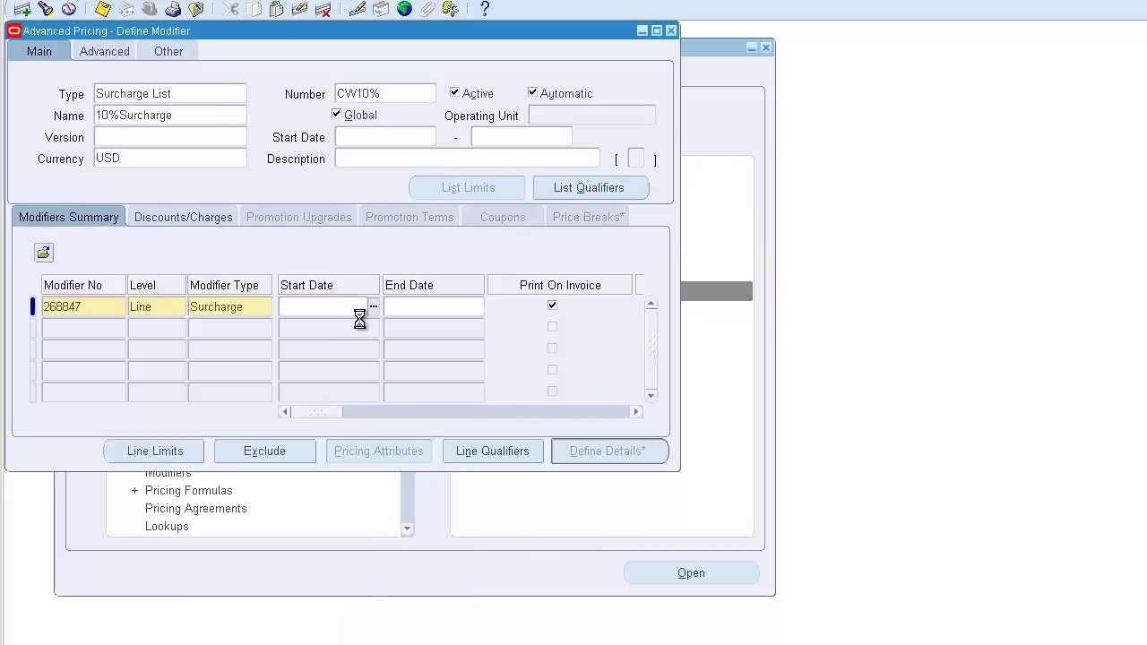
Set both the start date and the end date of the modifier line to 27-OCT-2014.
click(149, 343)
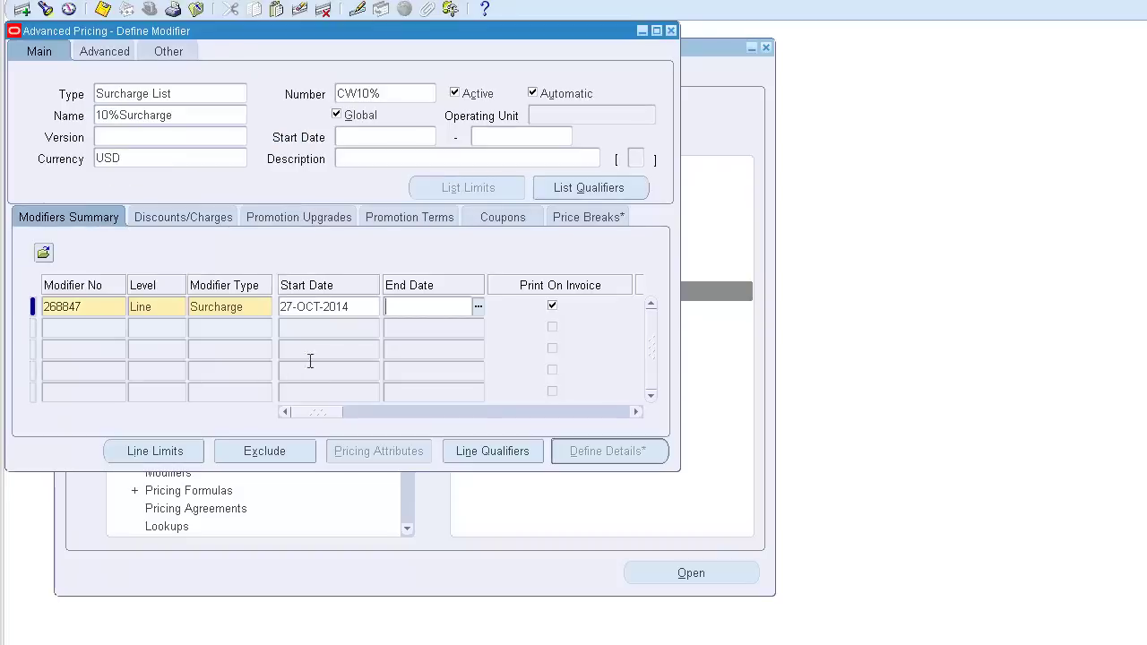
click(364, 305)
key(ctrl+c)
key(Tab)
key(ctrl+v)
key(Tab)
key(Tab)
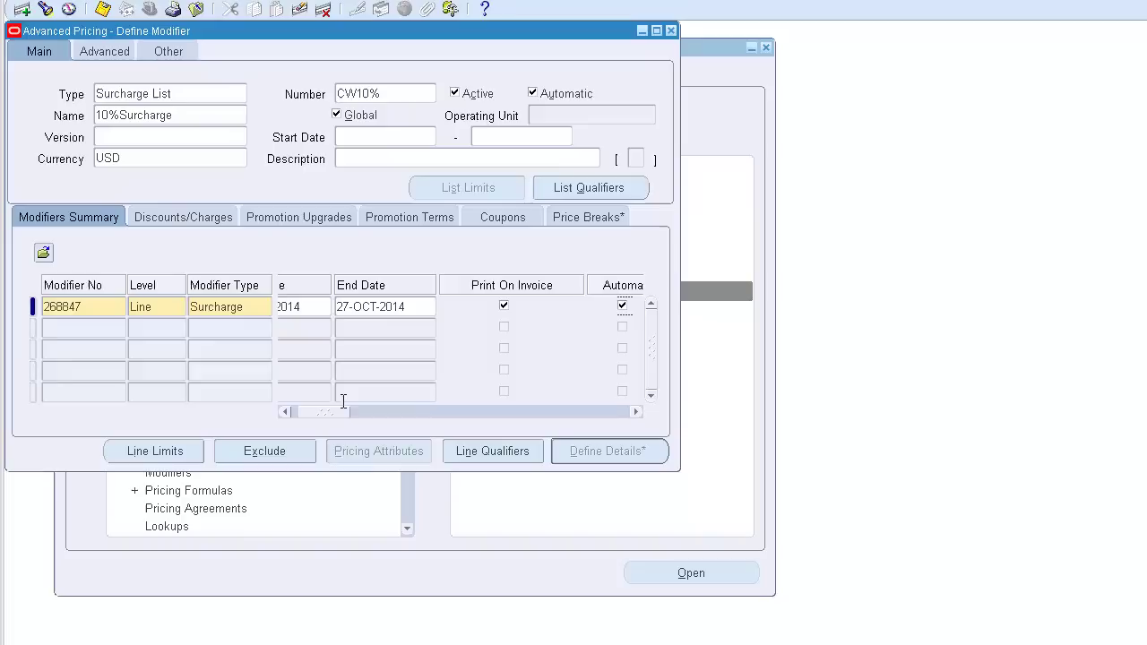
Set the line's charge to the application method Percent with a value of 10, and try to save.
click(222, 217)
click(640, 311)
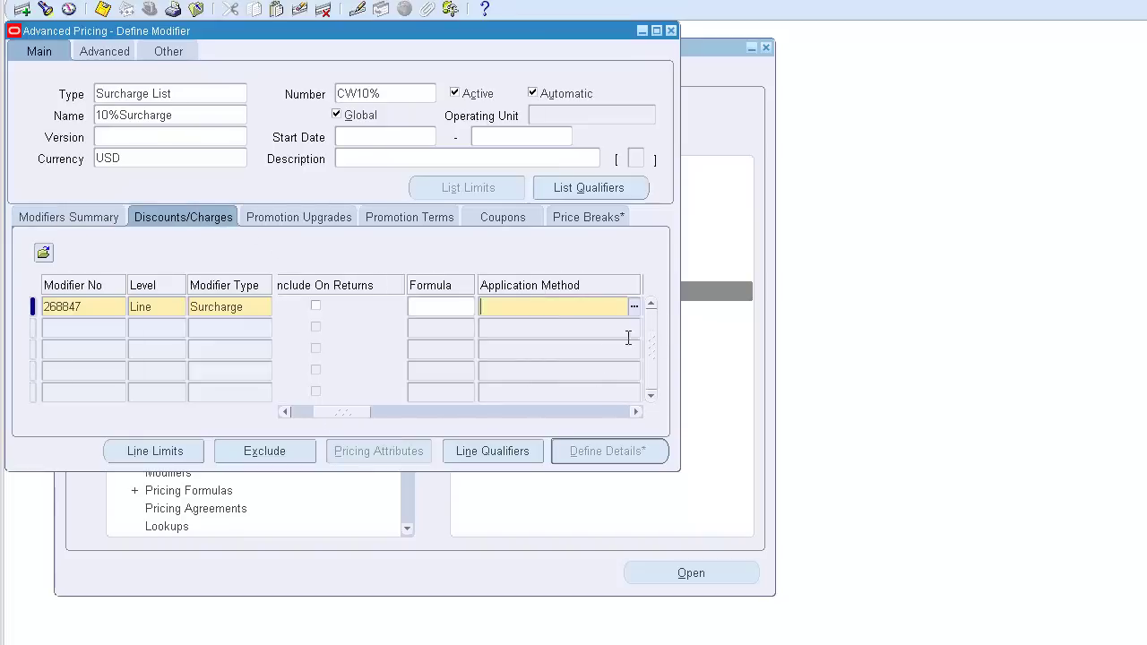
click(632, 307)
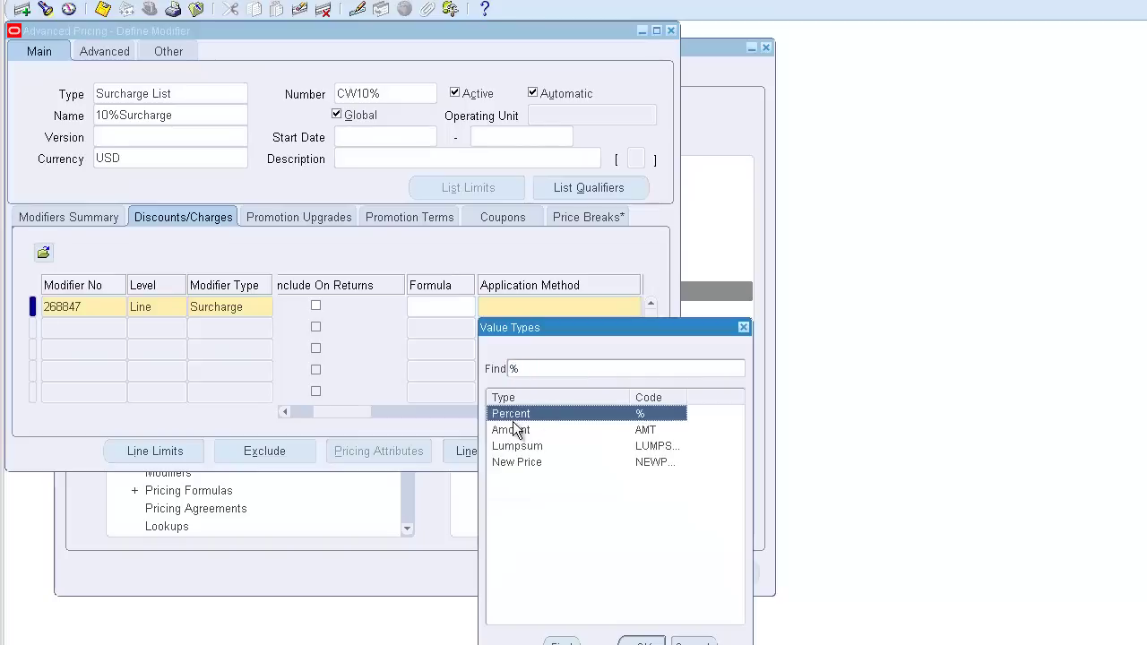
double_click(538, 414)
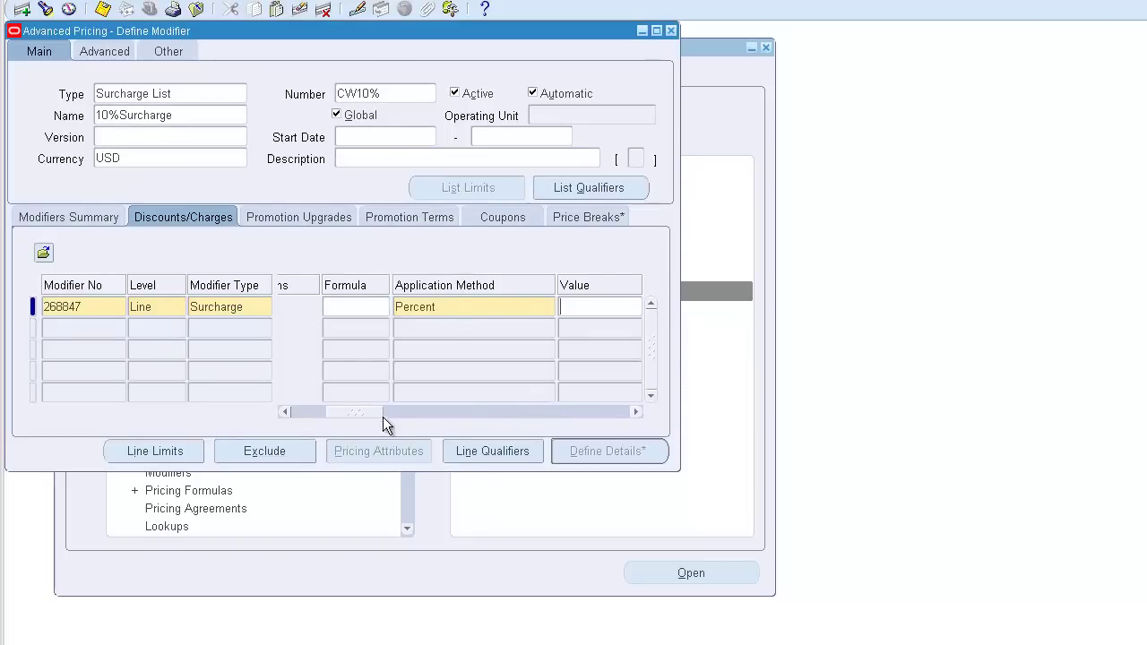
drag(380, 410, 405, 408)
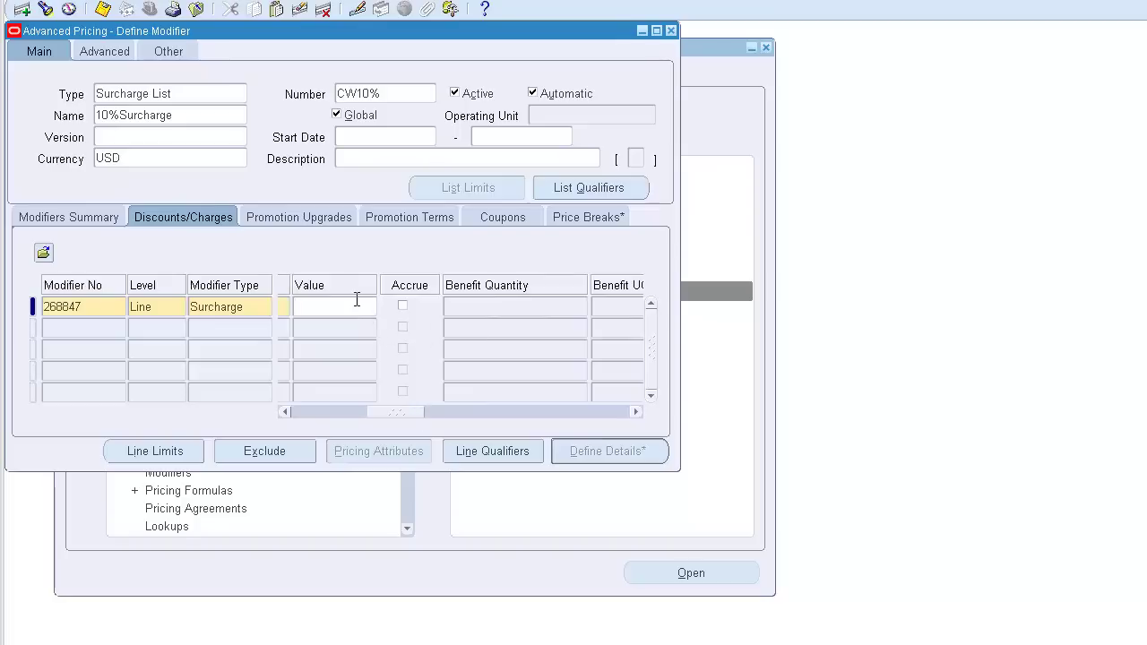
text(10)
key(ctrl+s)
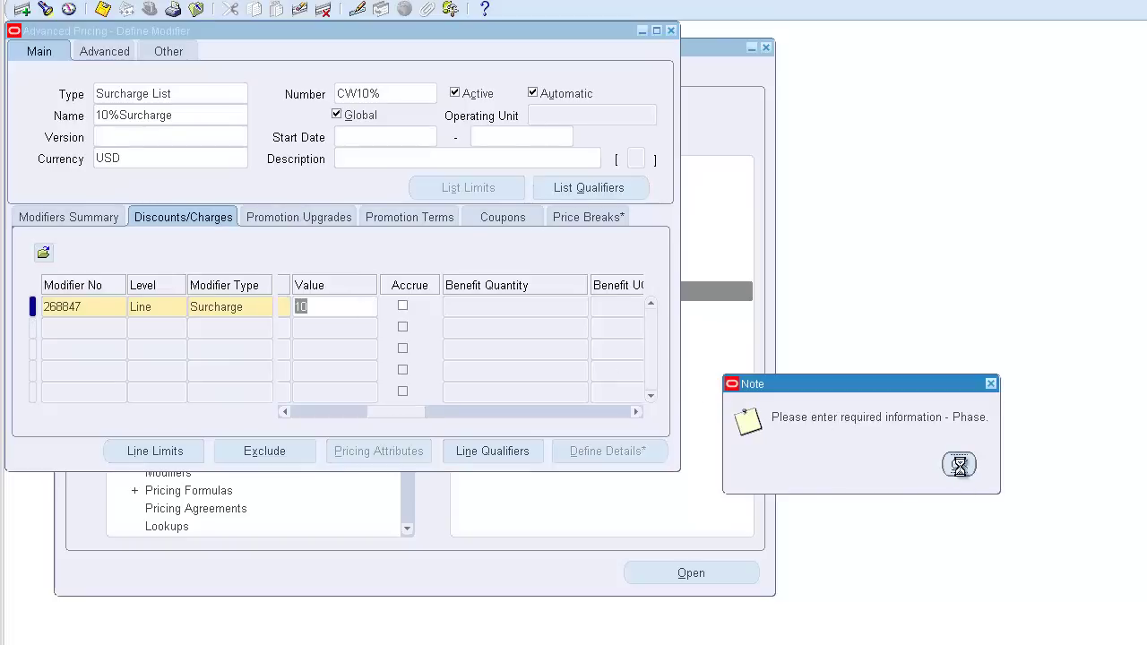
click(959, 464)
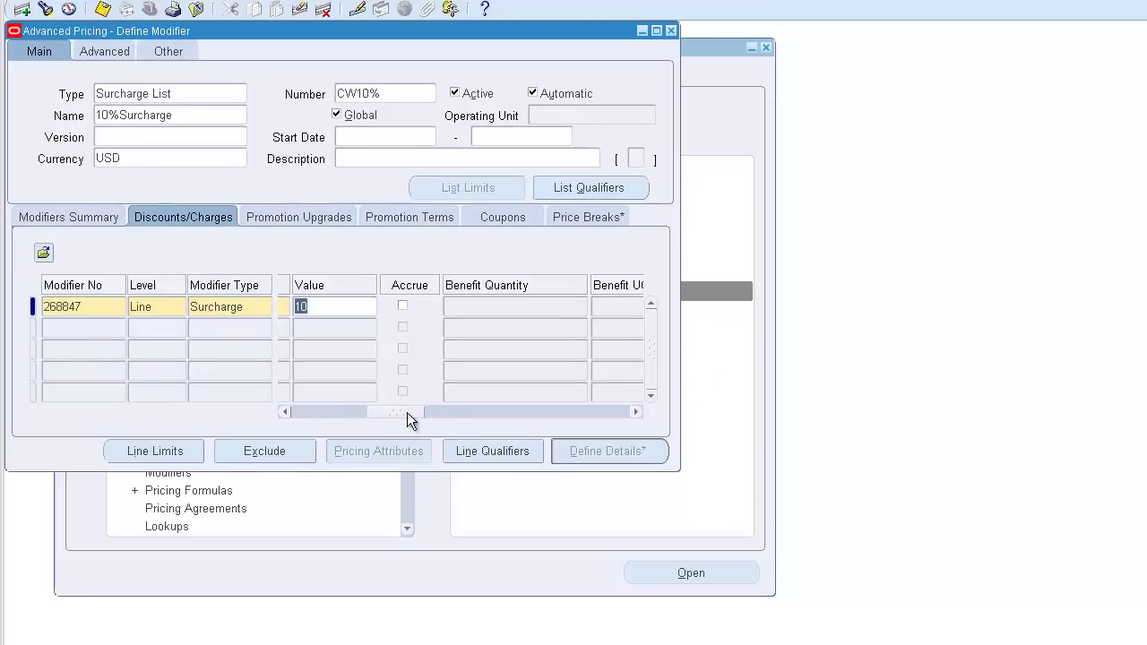
Set the modifier line's pricing phase to List Line Adjustment and save the surcharge list.
click(65, 216)
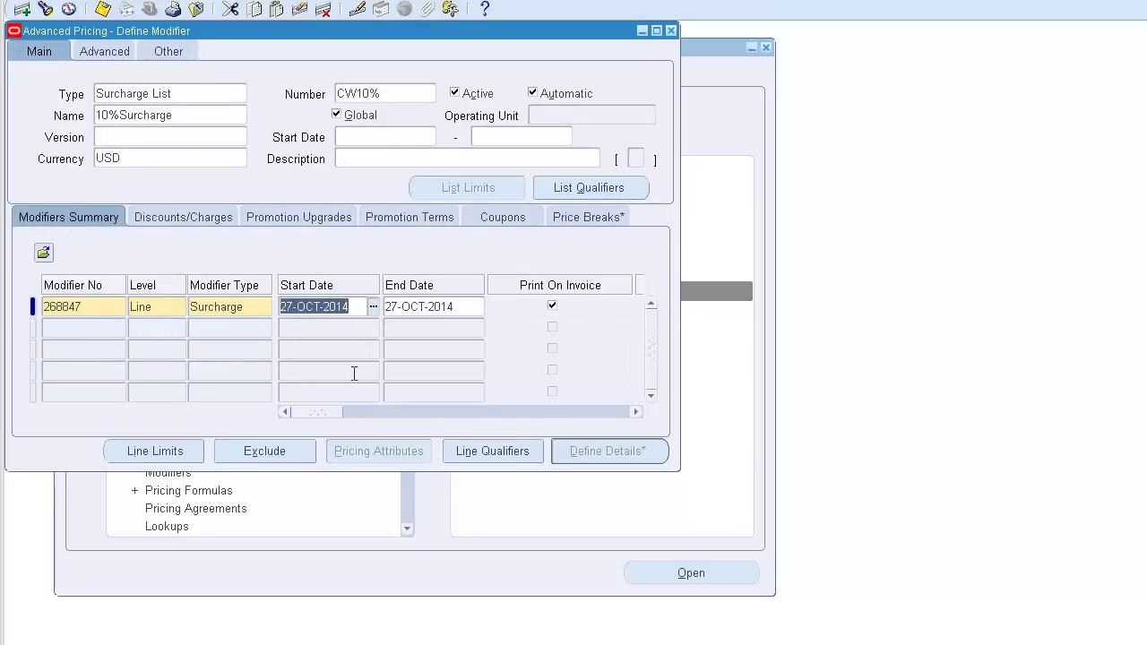
click(373, 413)
click(371, 413)
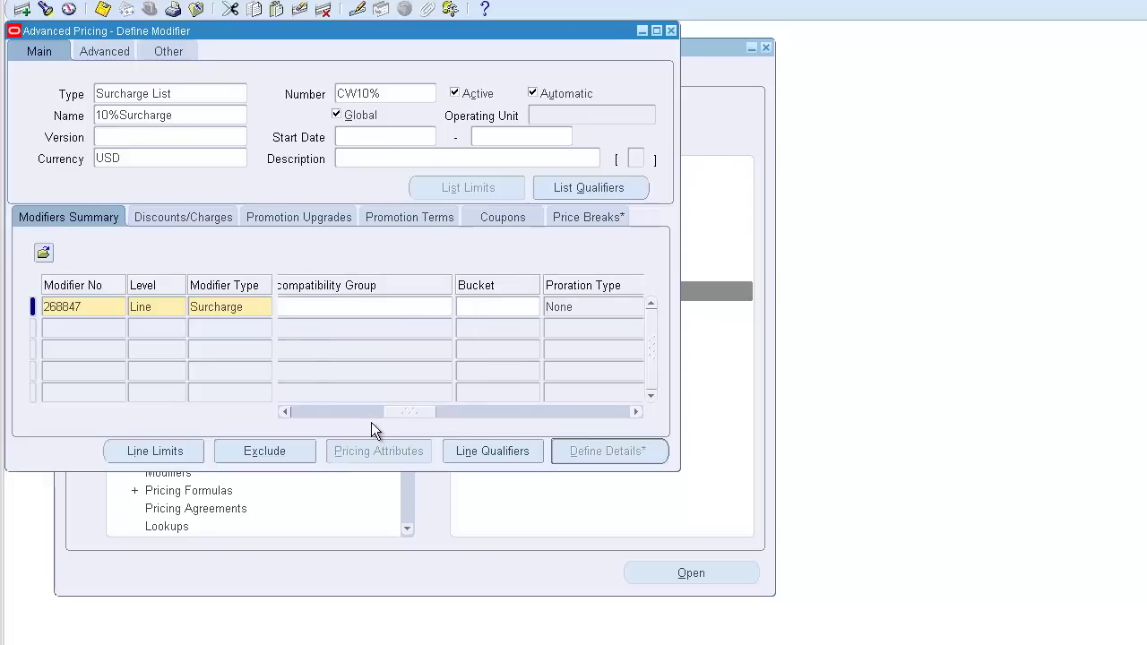
click(371, 414)
click(442, 307)
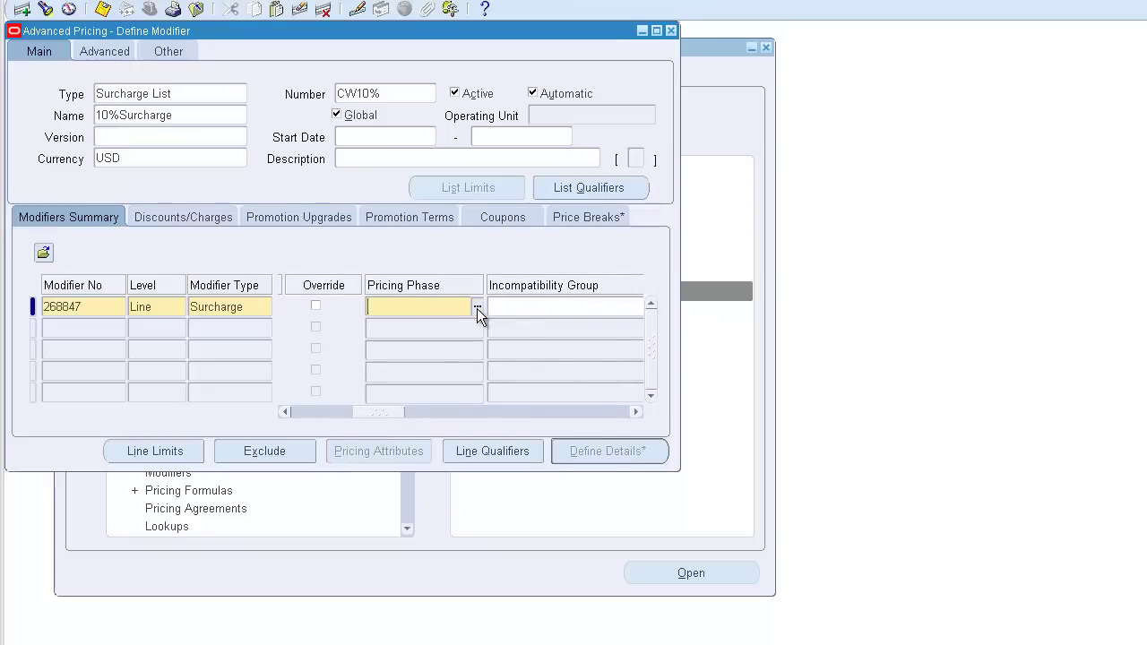
click(476, 308)
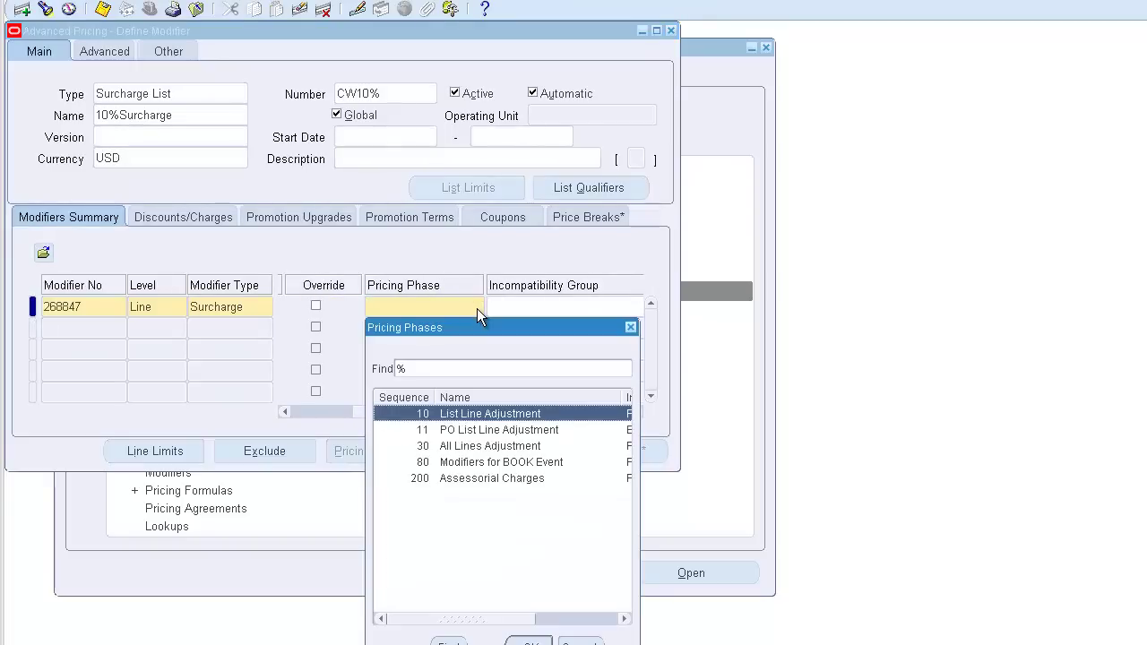
key(Return)
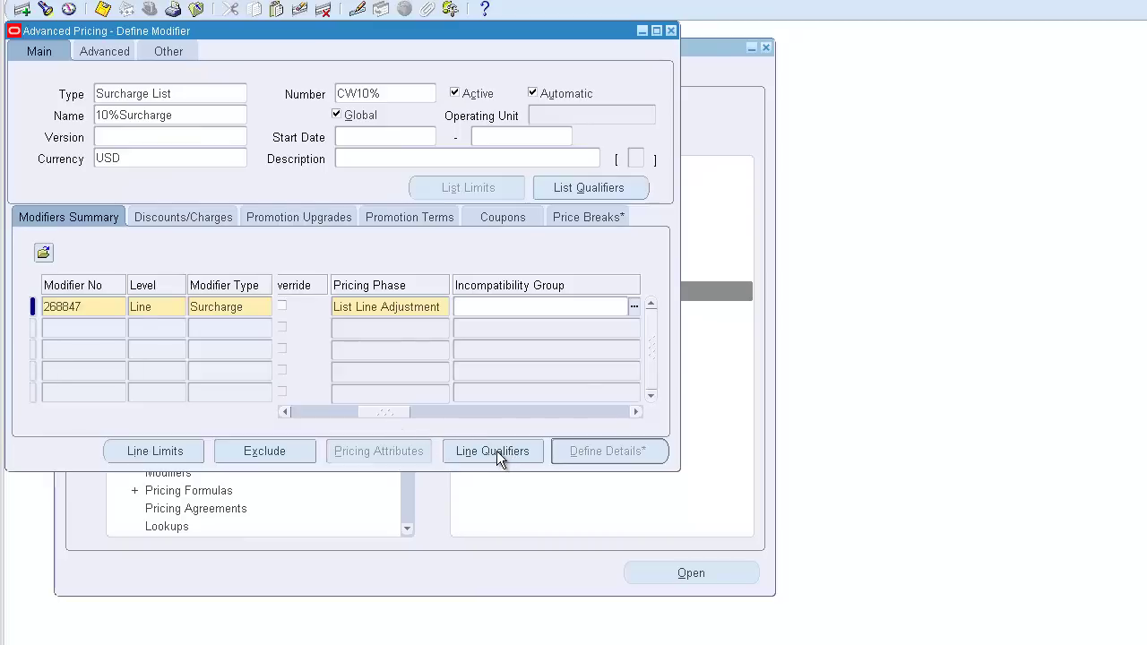
click(474, 451)
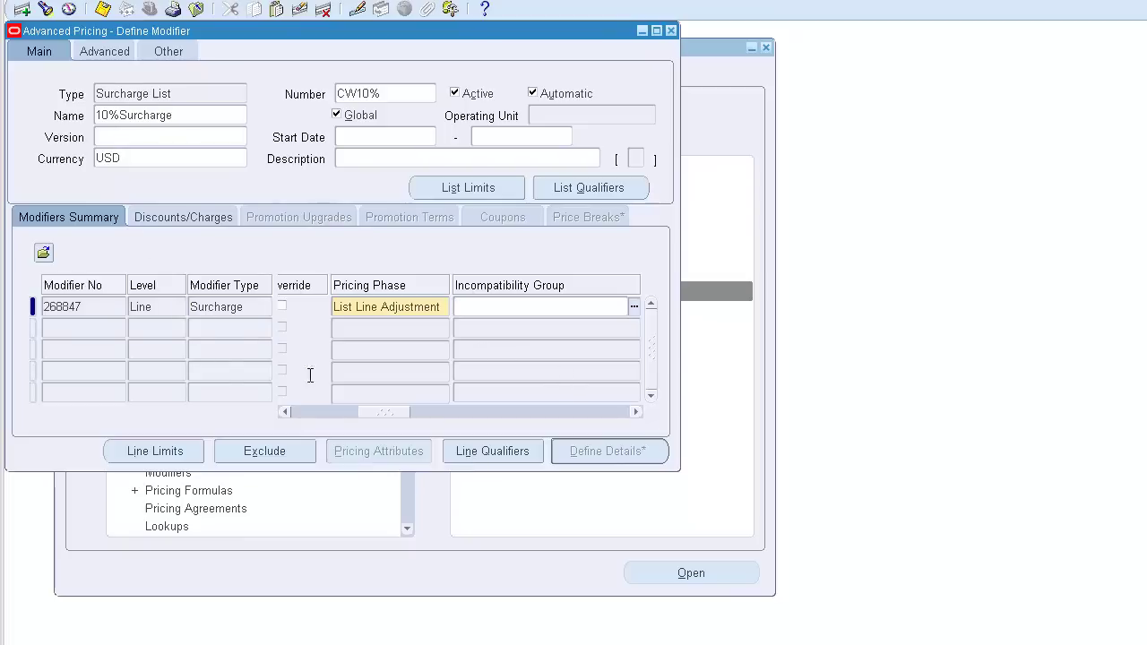
Set the modifier line's product attribute to Item Number.
drag(422, 409, 486, 429)
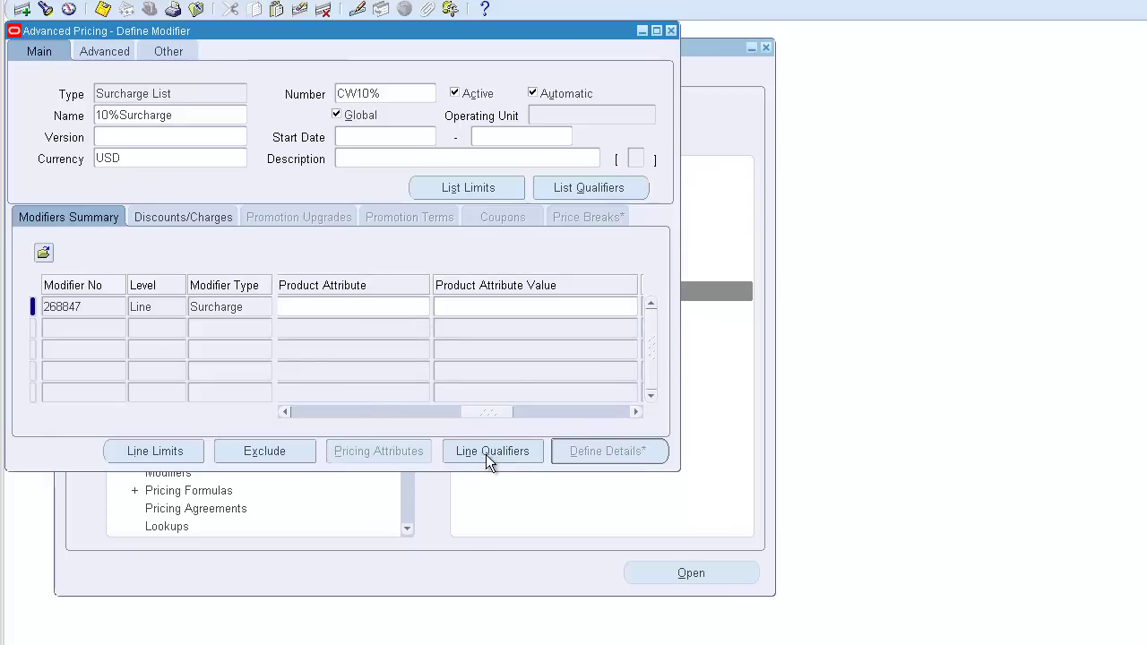
drag(482, 413, 459, 413)
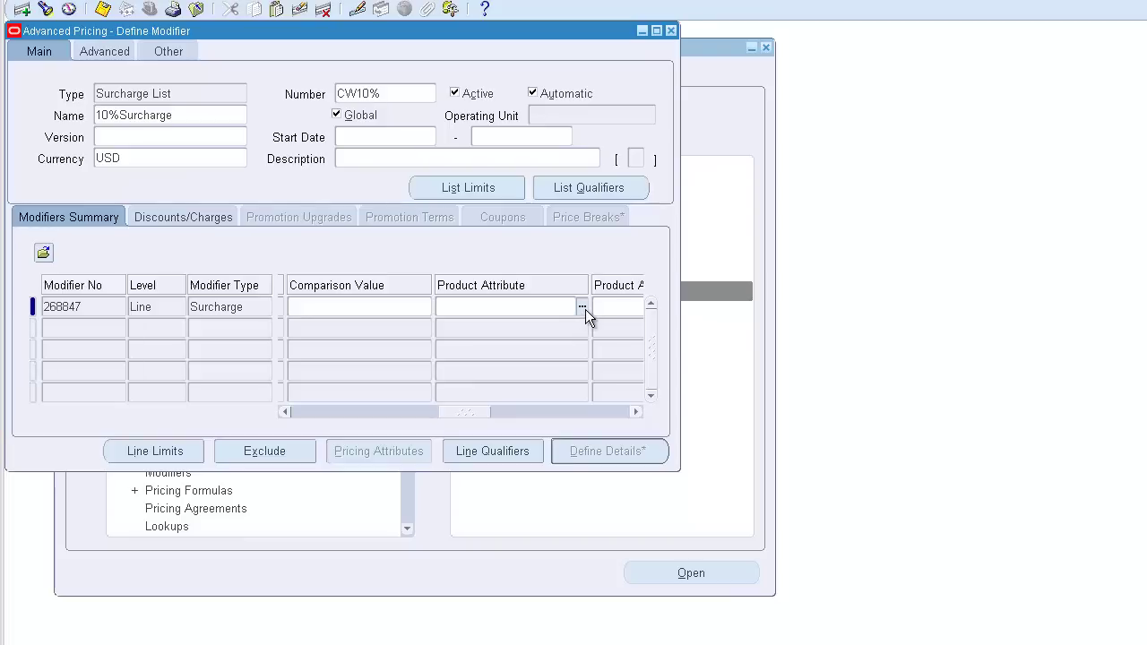
text(Item Number)
key(Tab)
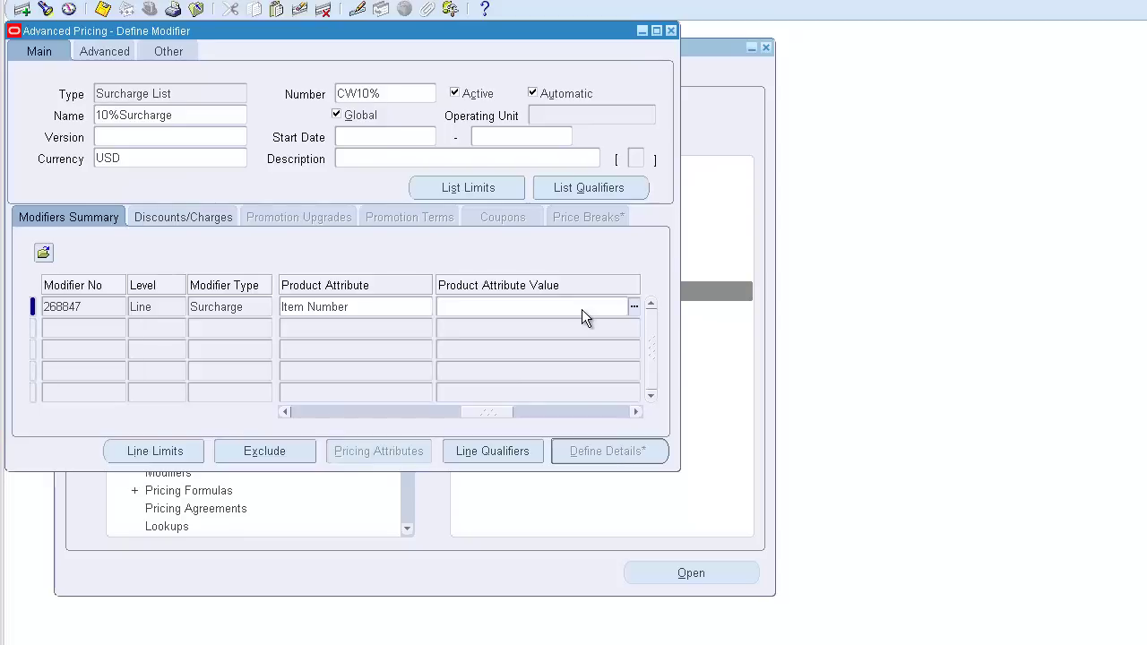
Open the item selection for the product attribute value, using % as the reduction criterion.
text(sn)
key(BackSpace)
key(BackSpace)
key(ctrl+l)
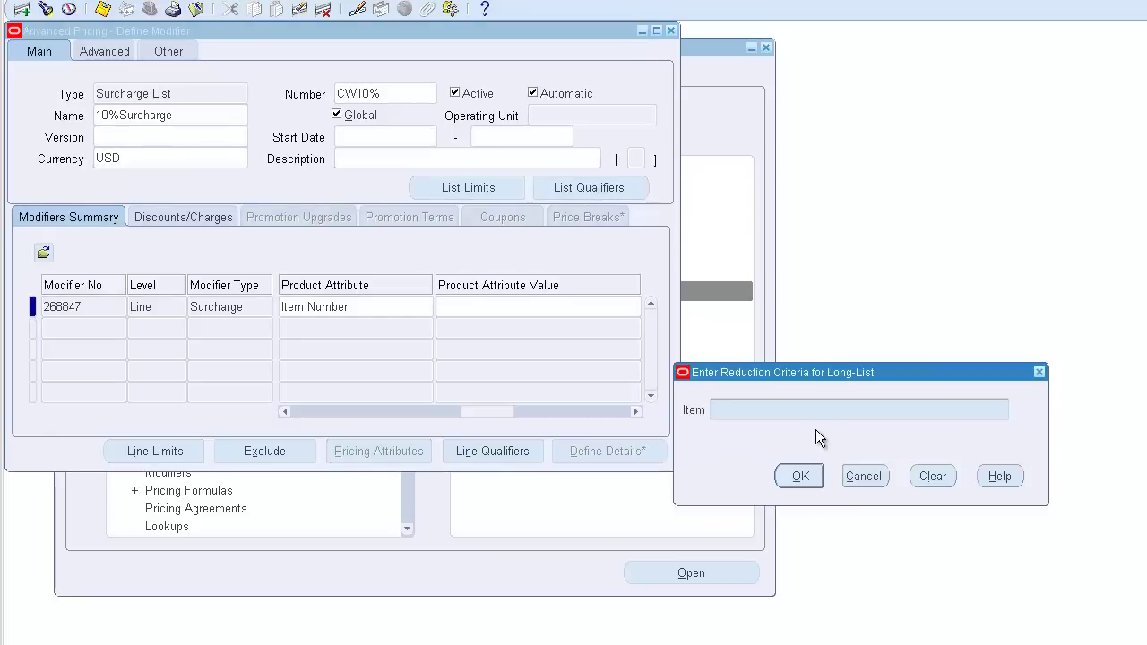
text(%)
key(Return)
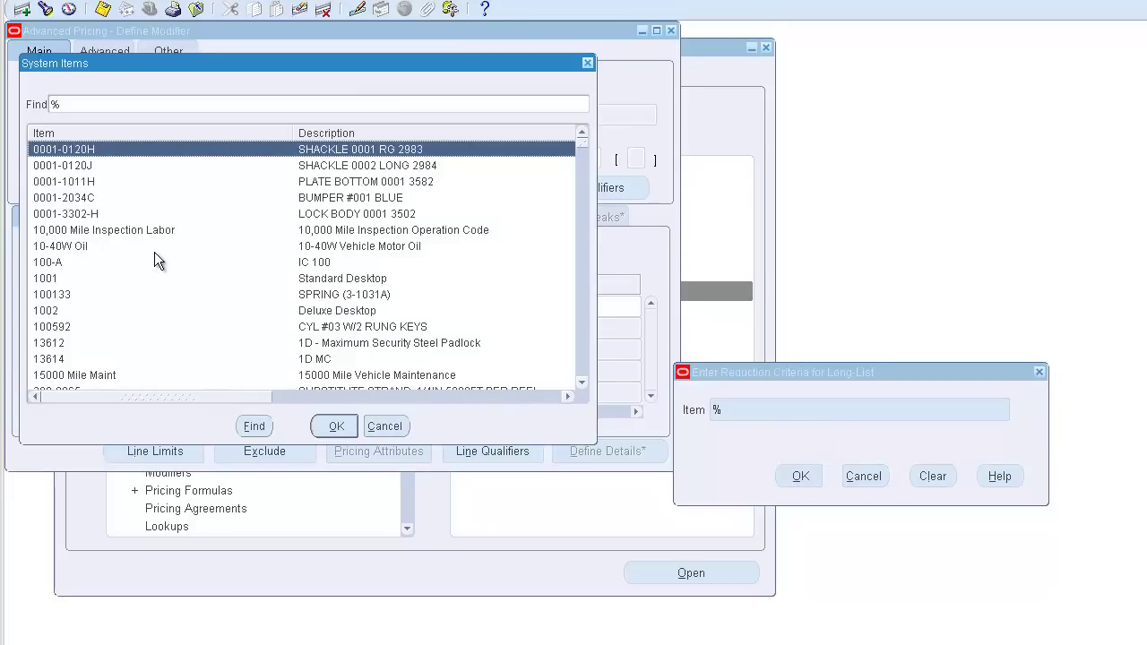
Try to find the item by filtering the item list with as% and with a%.
text(as)
key(Return)
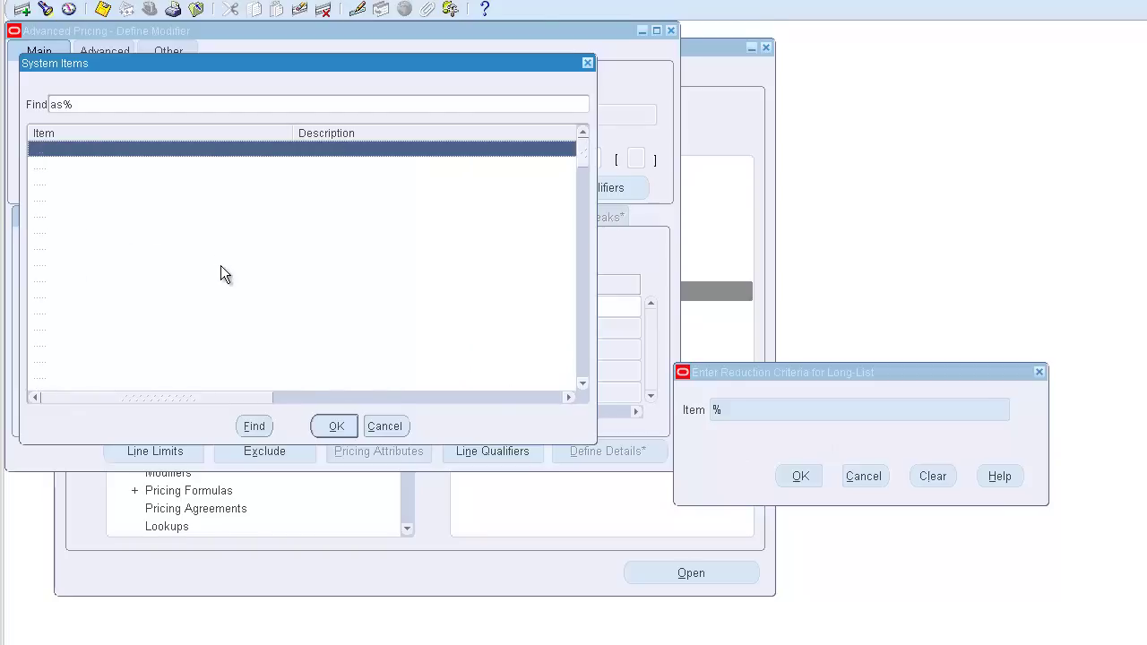
key(BackSpace)
key(BackSpace)
key(Return)
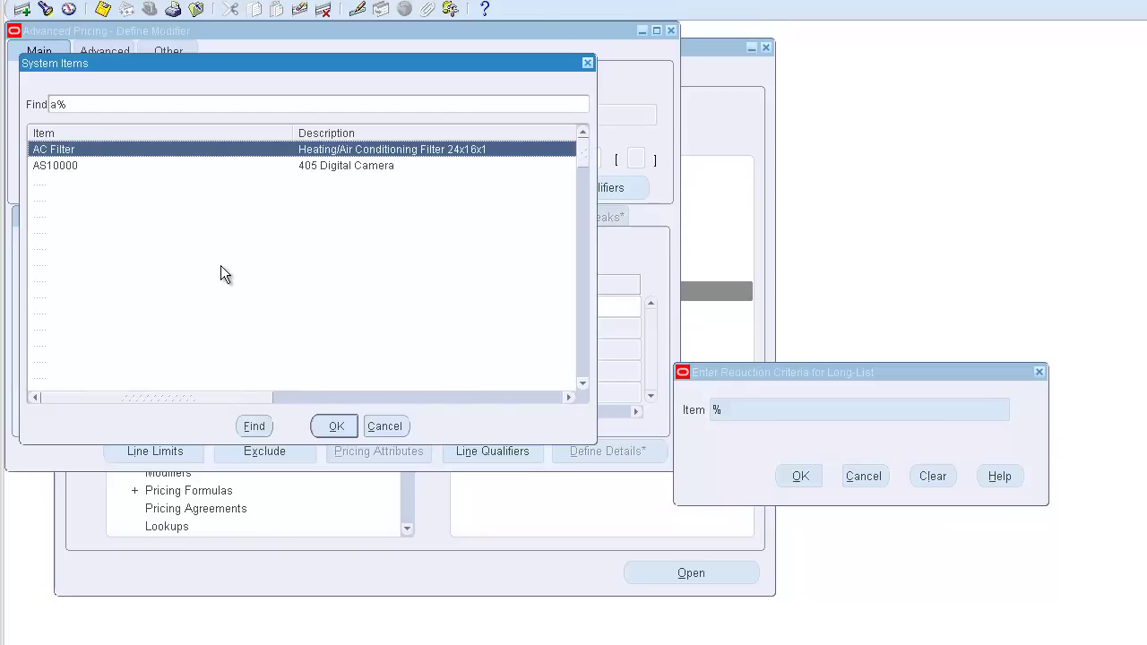
Search the item list for %BOOK%.
click(417, 101)
text(book%)
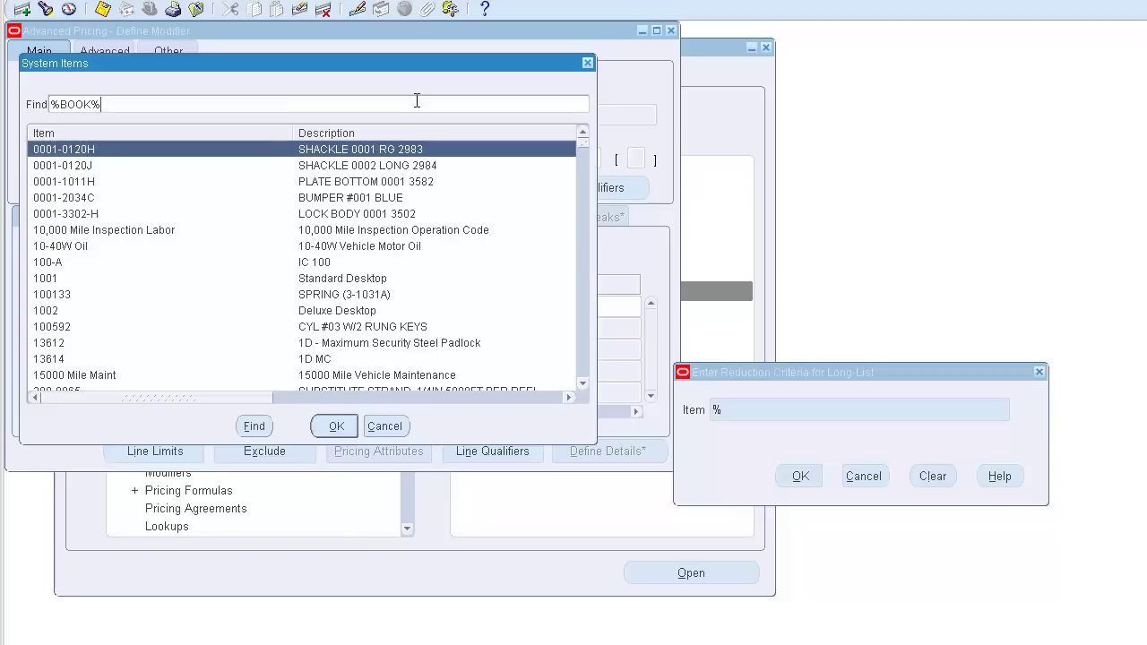
key(Return)
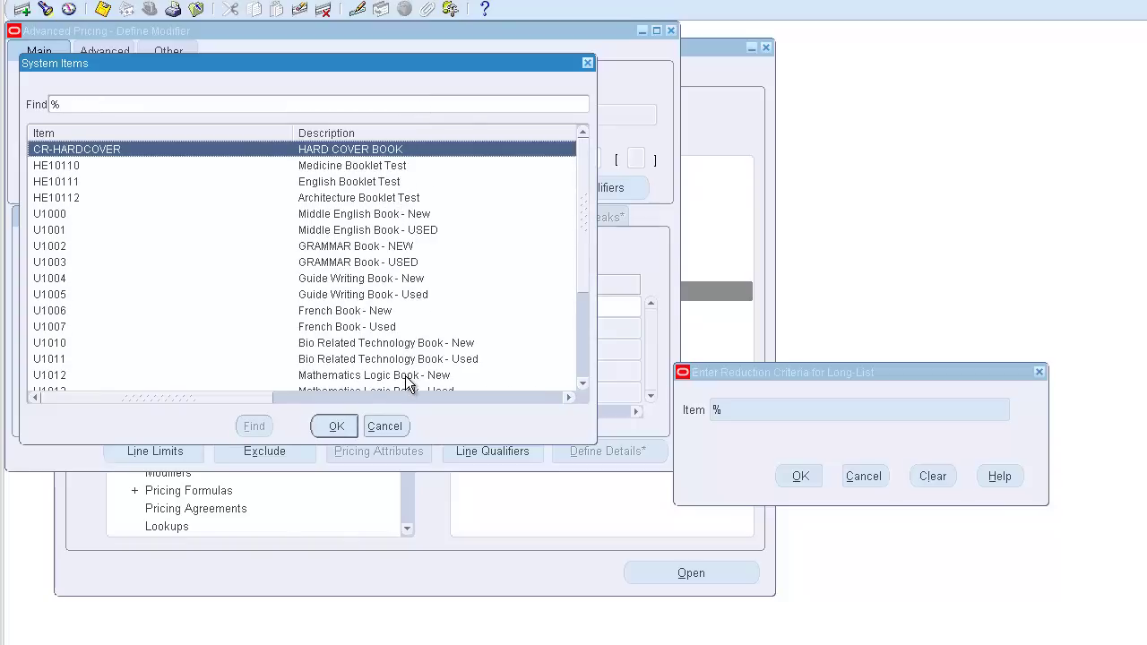
Look through the remaining book items in the item list, and return to the reduction criteria.
click(583, 387)
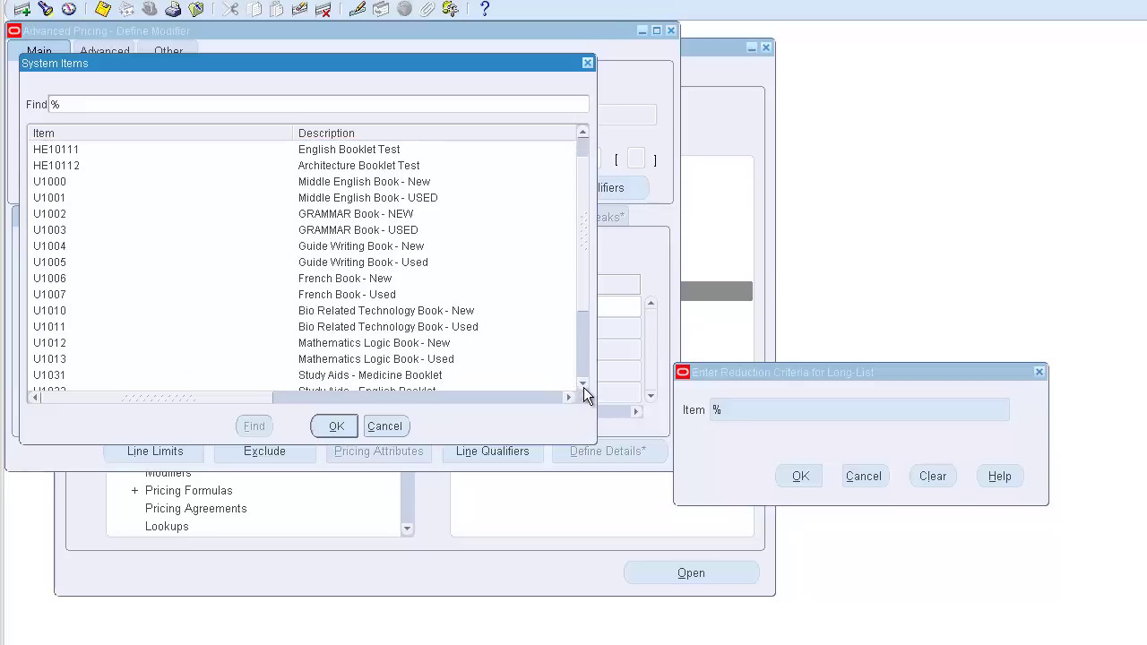
click(583, 387)
click(584, 387)
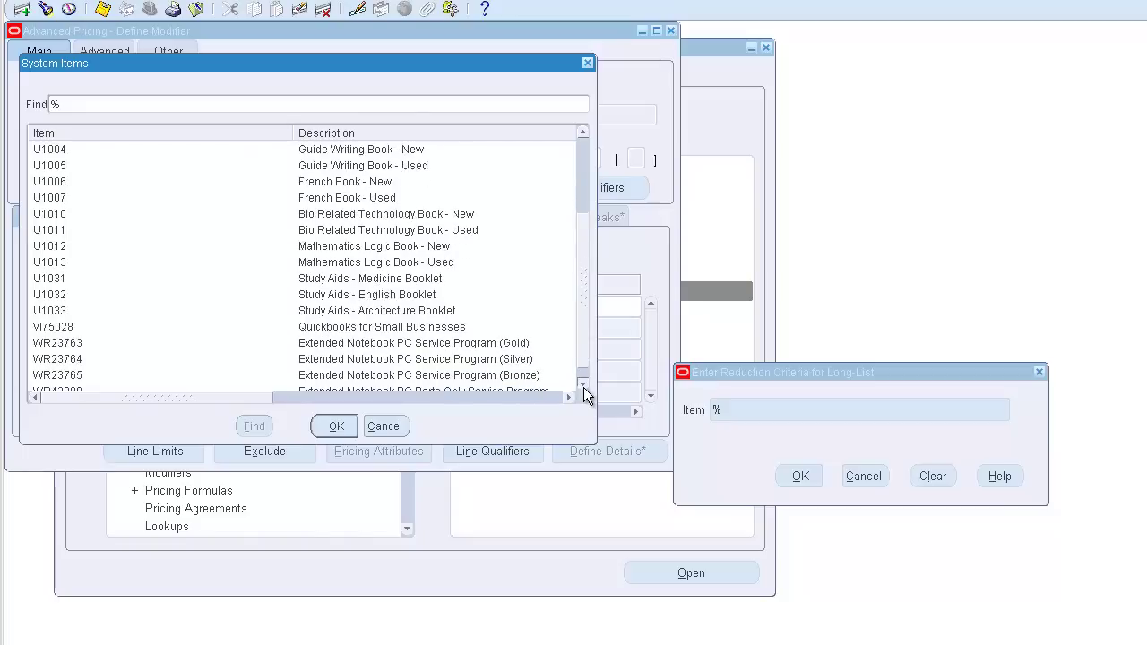
click(584, 387)
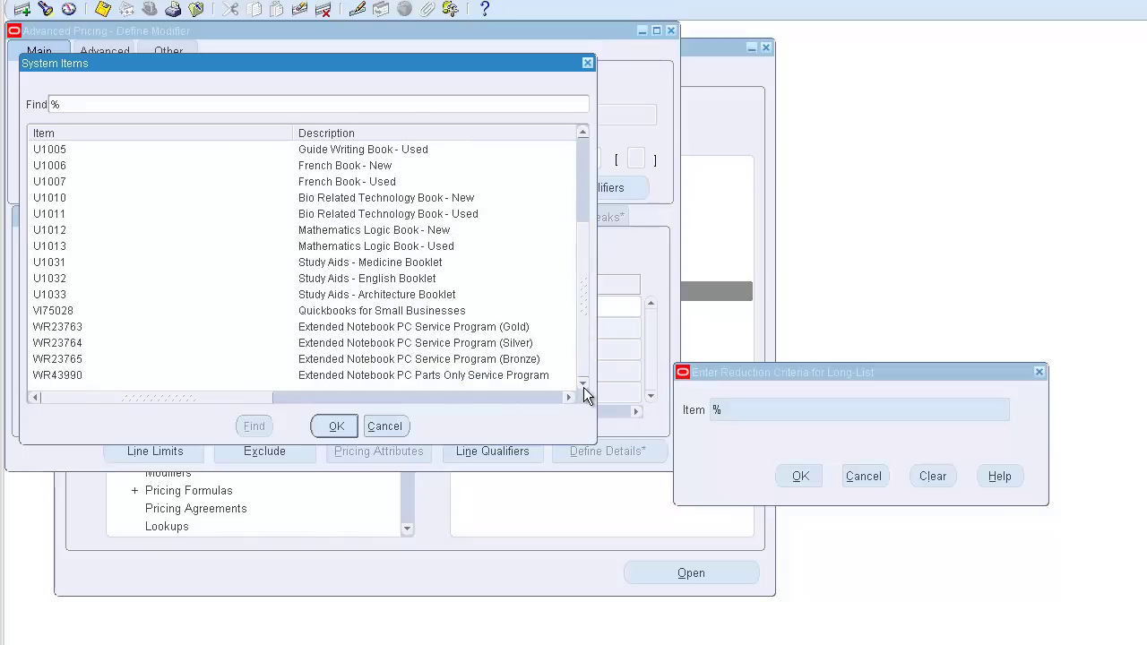
click(732, 394)
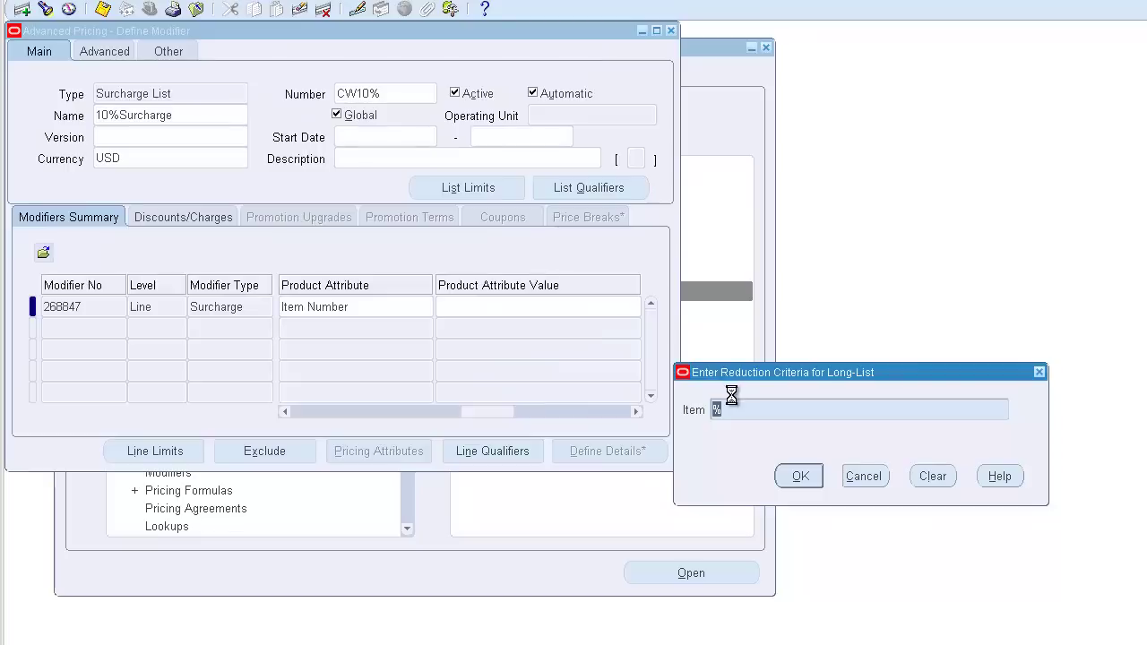
Set the surcharge line's product attribute value to item AS54888 and review the product attribute fields.
text(AS)
key(BackSpace)
text(S54888)
key(Return)
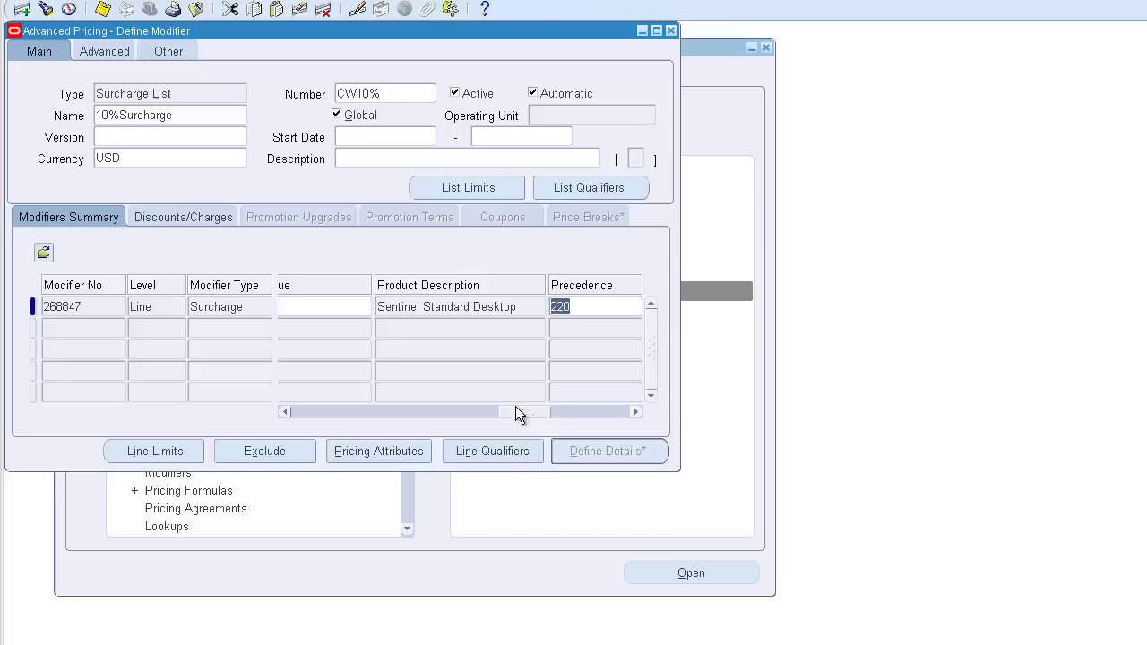
drag(515, 409, 475, 413)
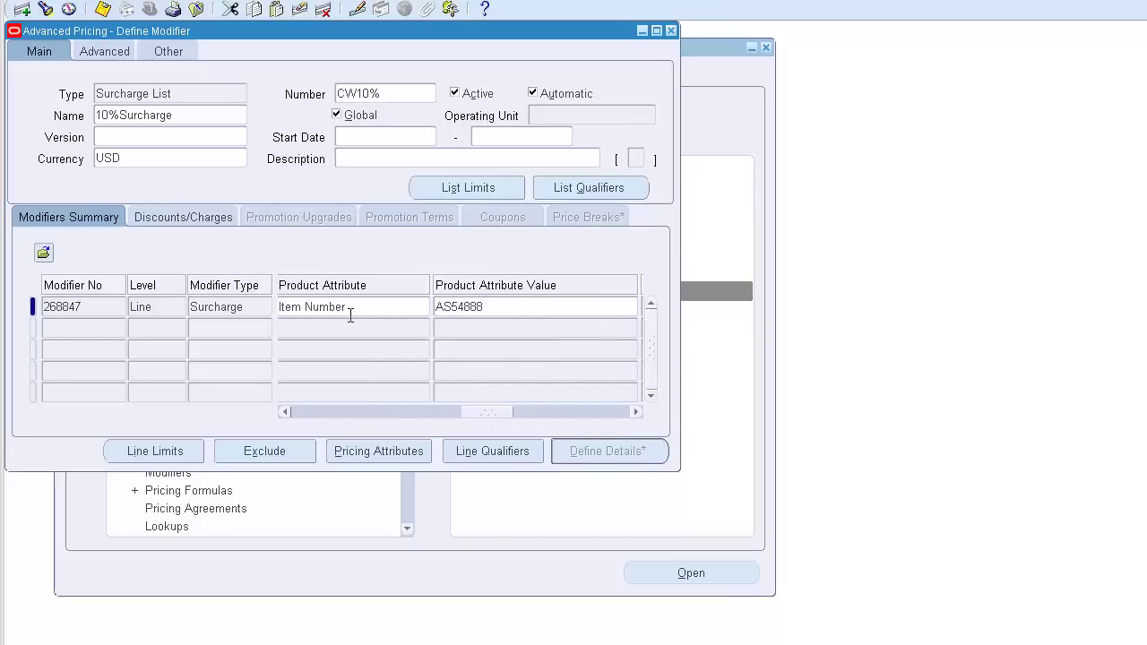
click(351, 315)
key(Tab)
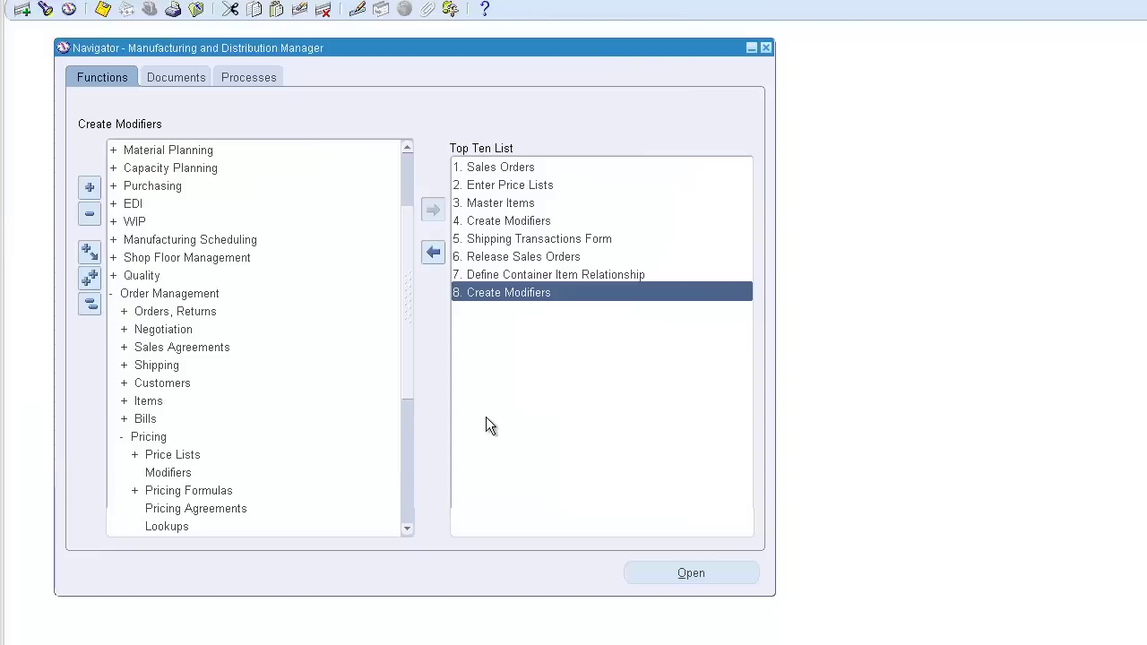
Open a new sales order and set its customer to Business World.
double_click(525, 170)
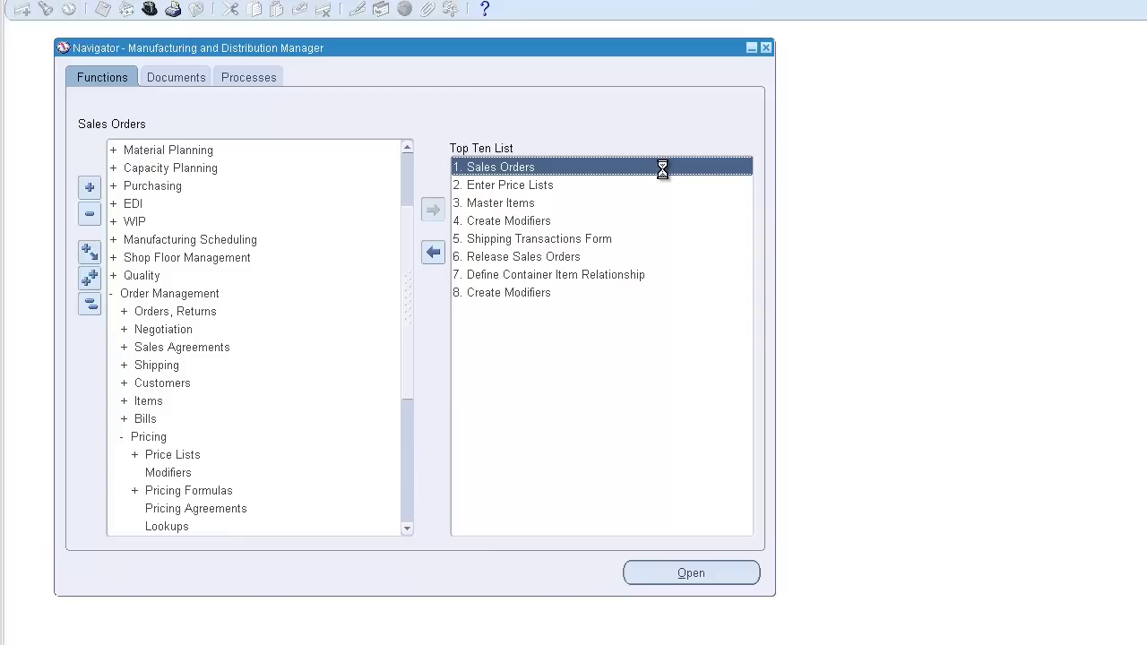
text(BUSINESS)
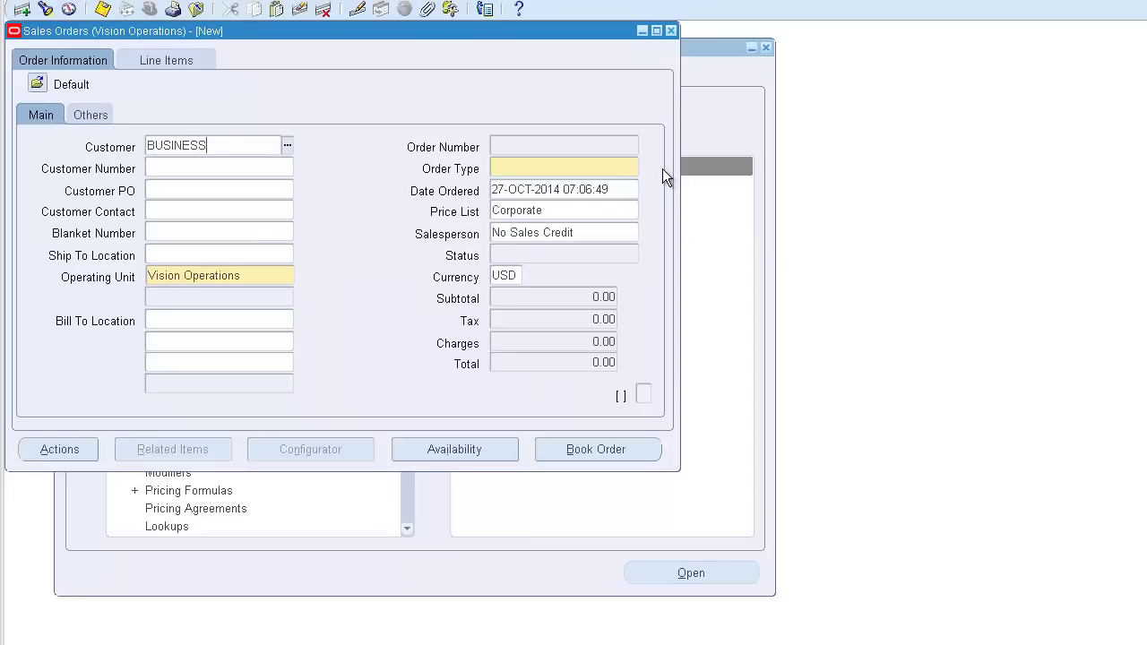
key(Tab)
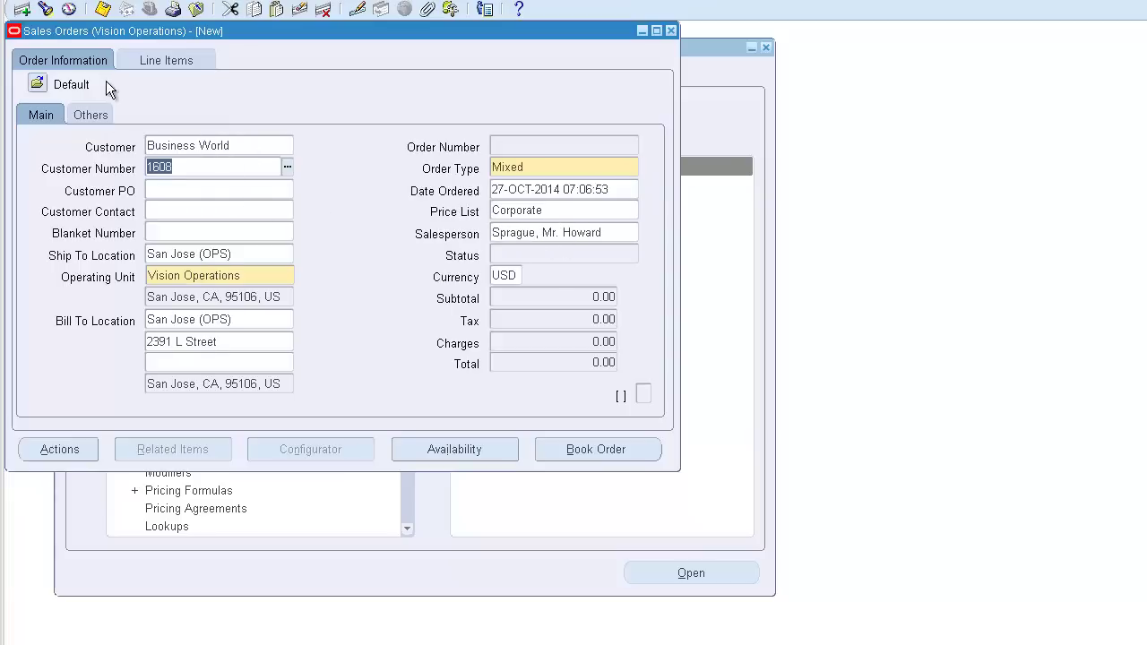
Add an order line for item AS54888 with quantity 1, and close the availability window.
click(192, 83)
click(180, 59)
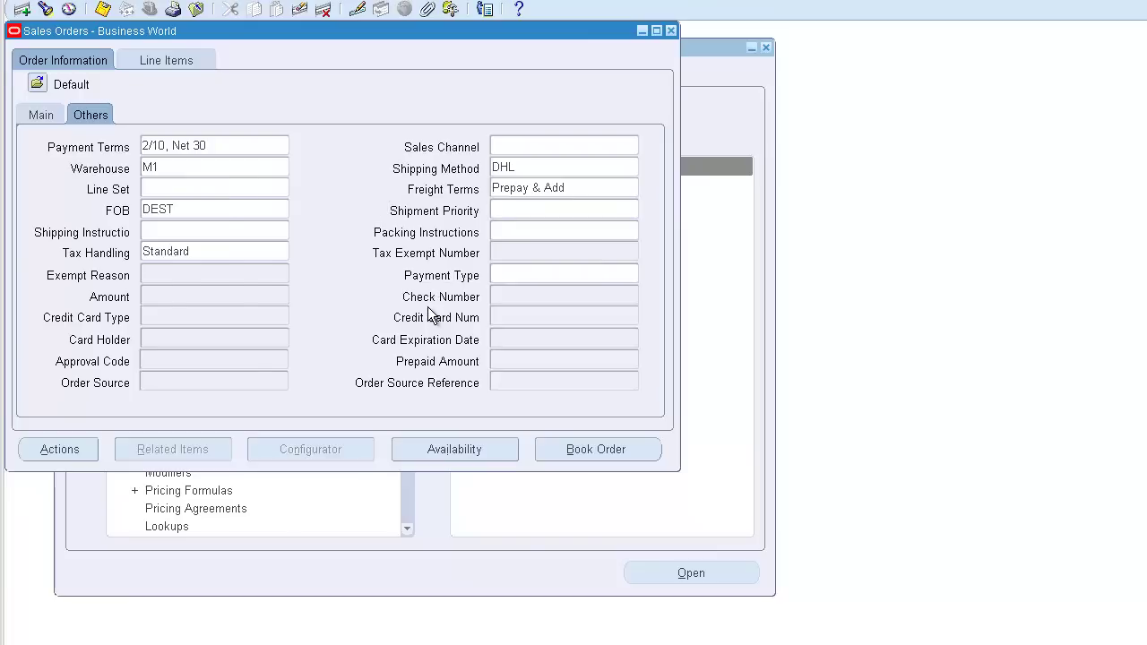
text(54888)
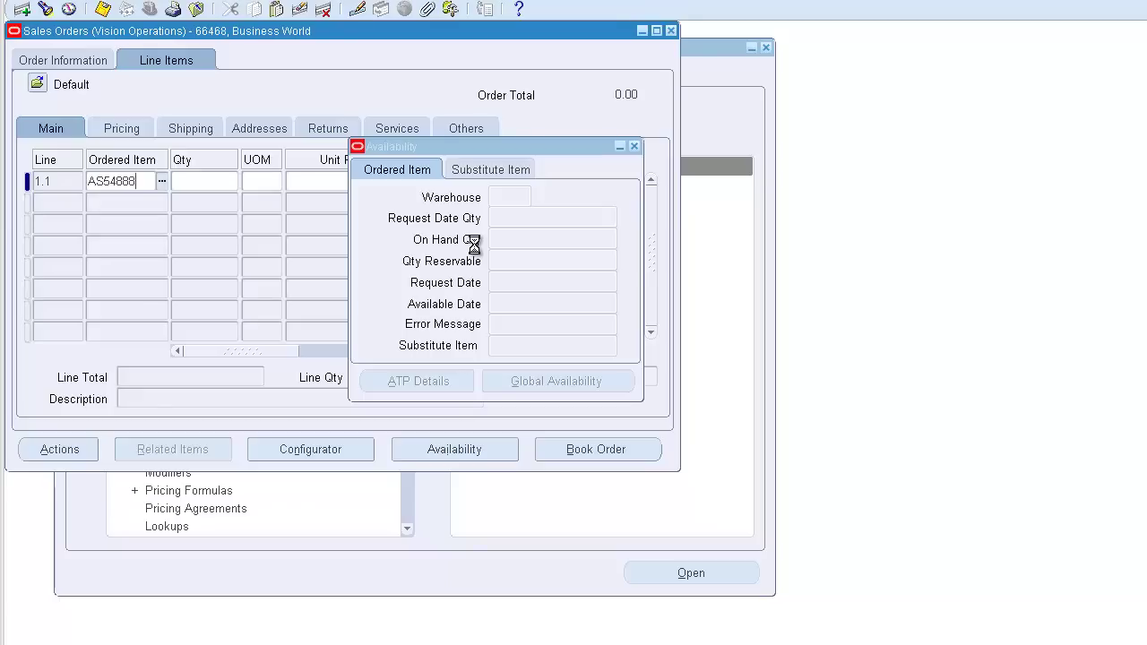
key(Tab)
text(1)
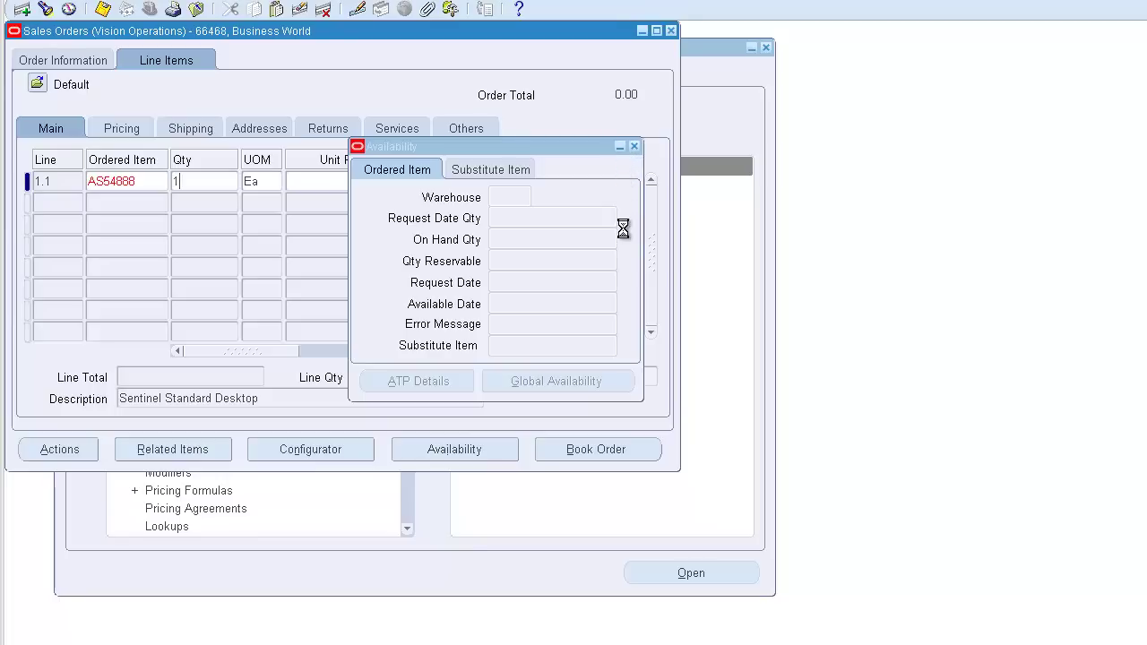
key(Tab)
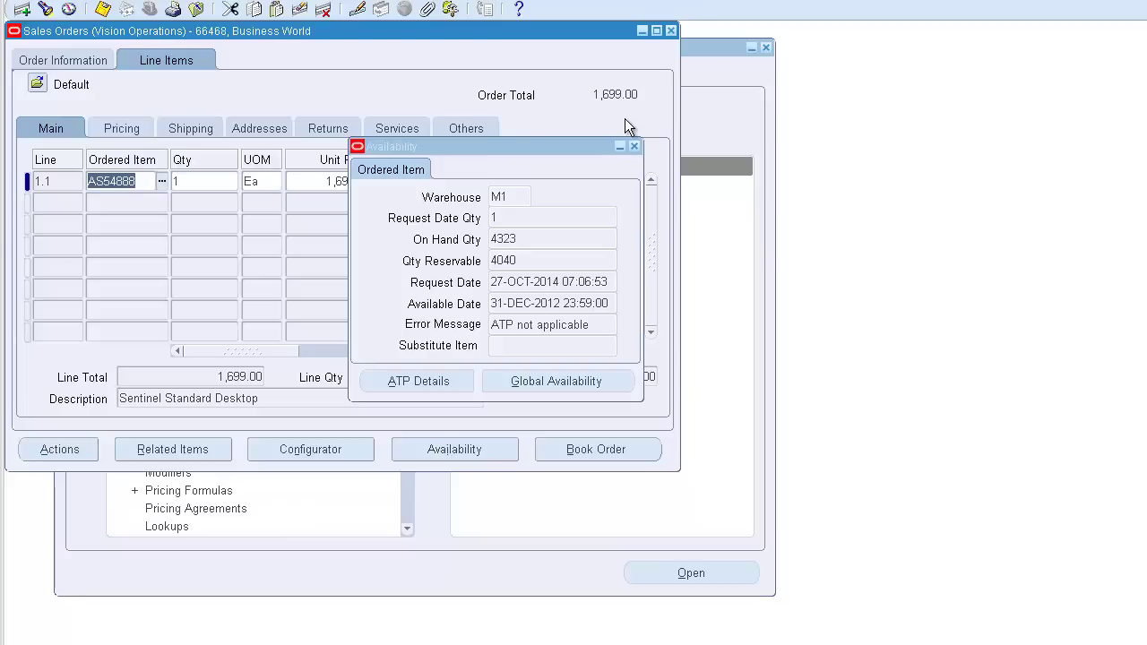
click(635, 146)
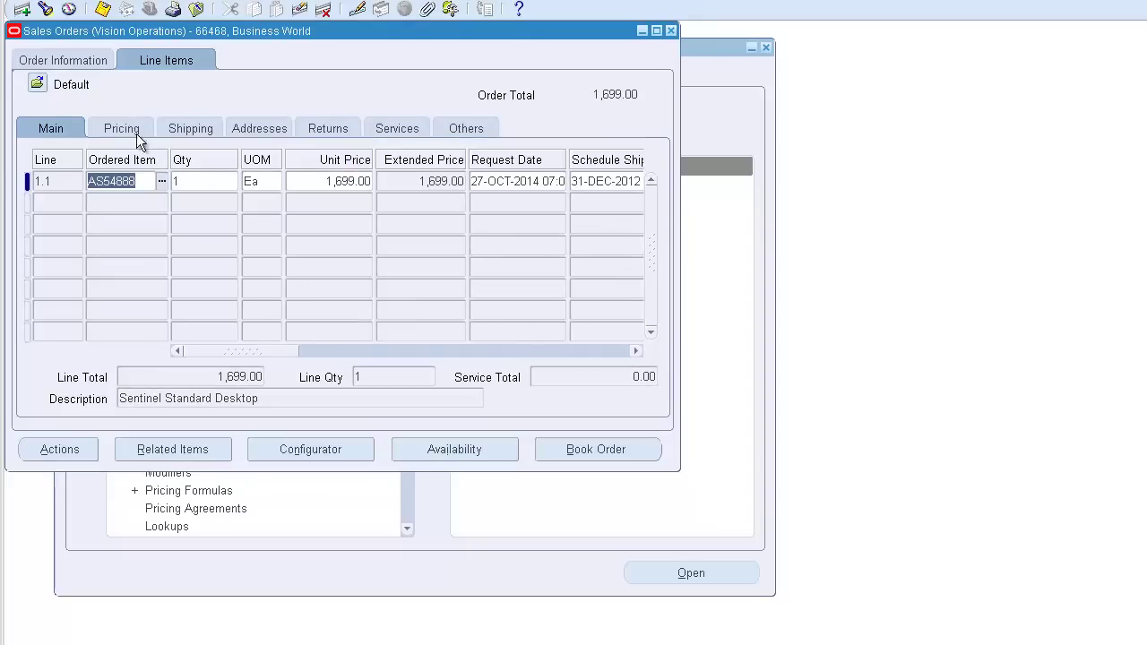
Examine the order line's unit selling price, list price and other pricing details, along with the order subtotal.
click(134, 132)
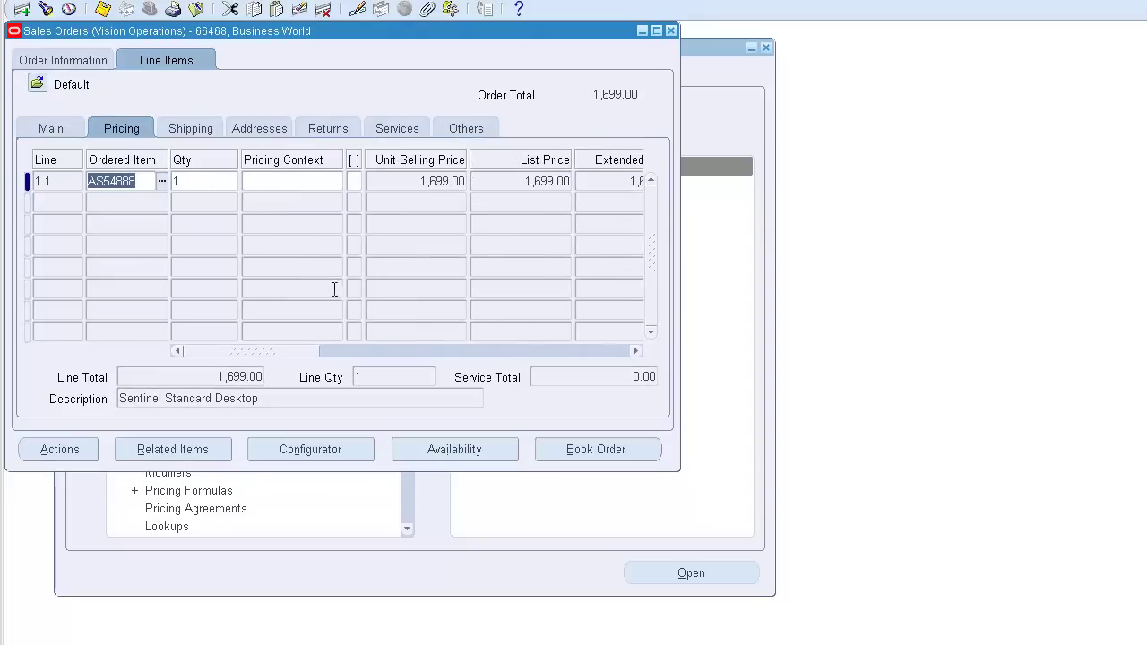
click(540, 184)
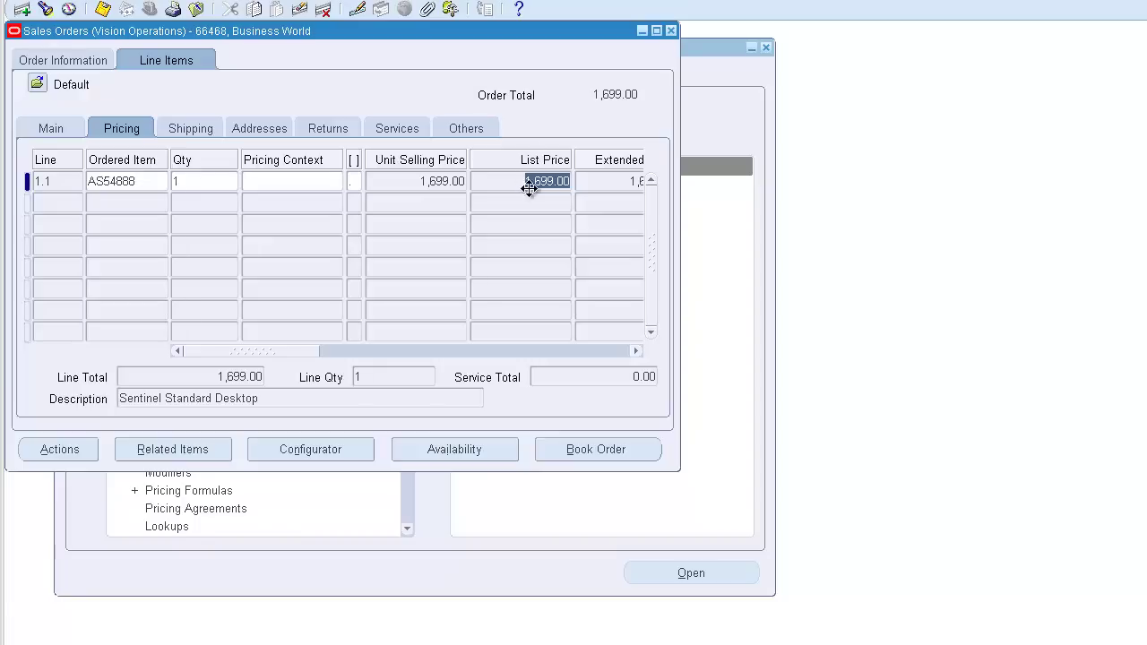
click(72, 65)
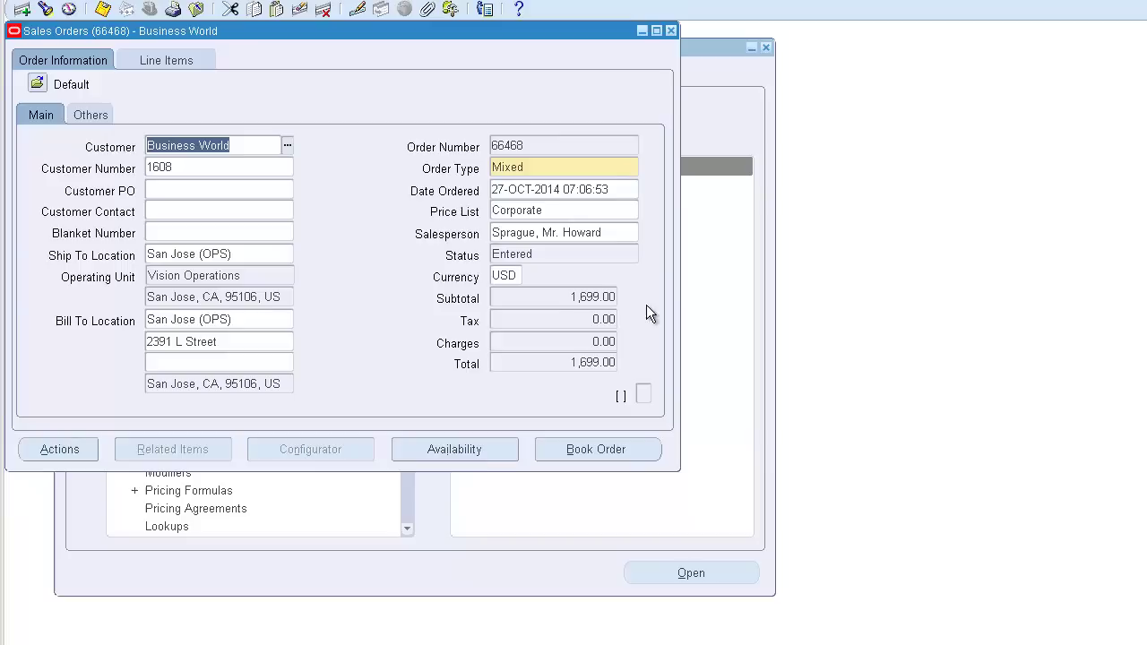
click(579, 298)
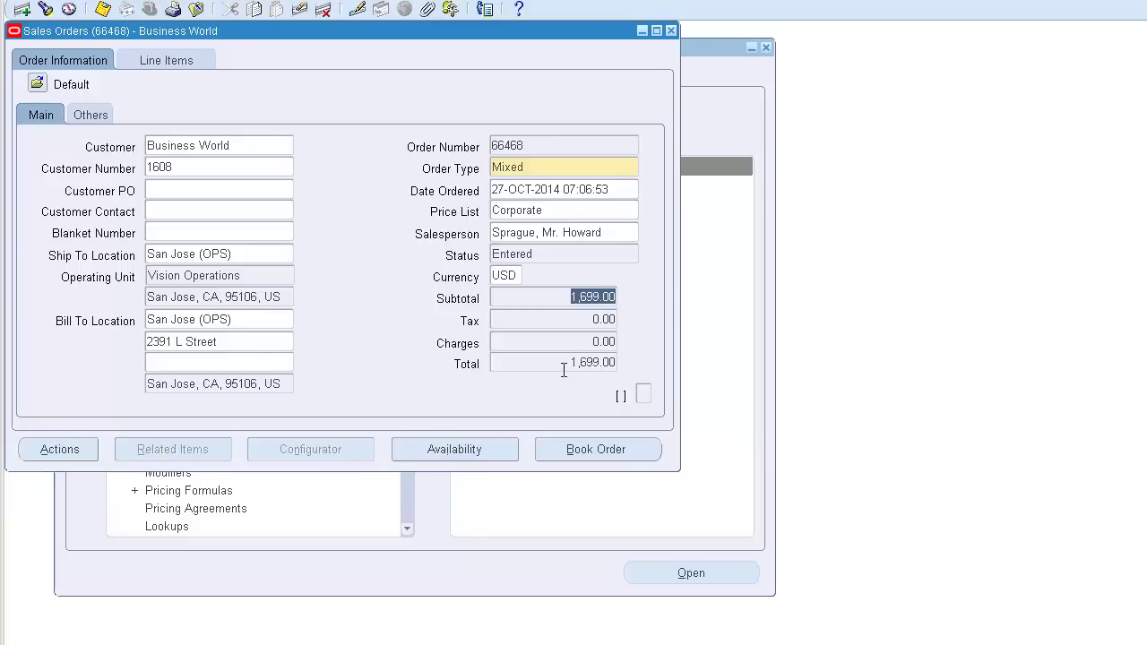
click(179, 61)
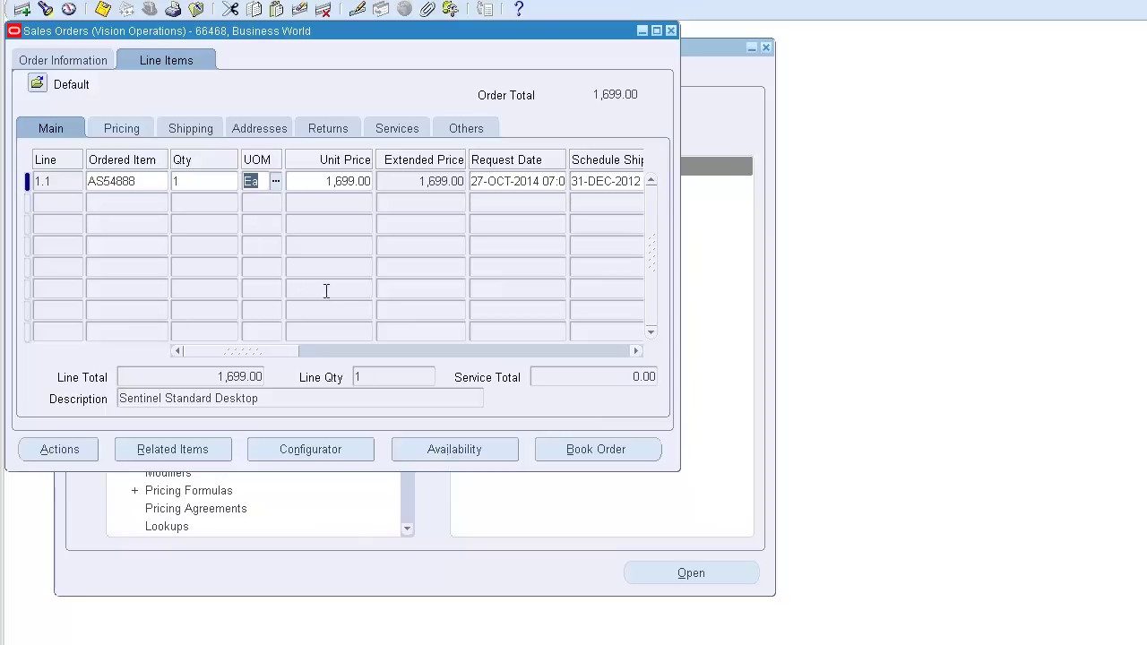
click(143, 181)
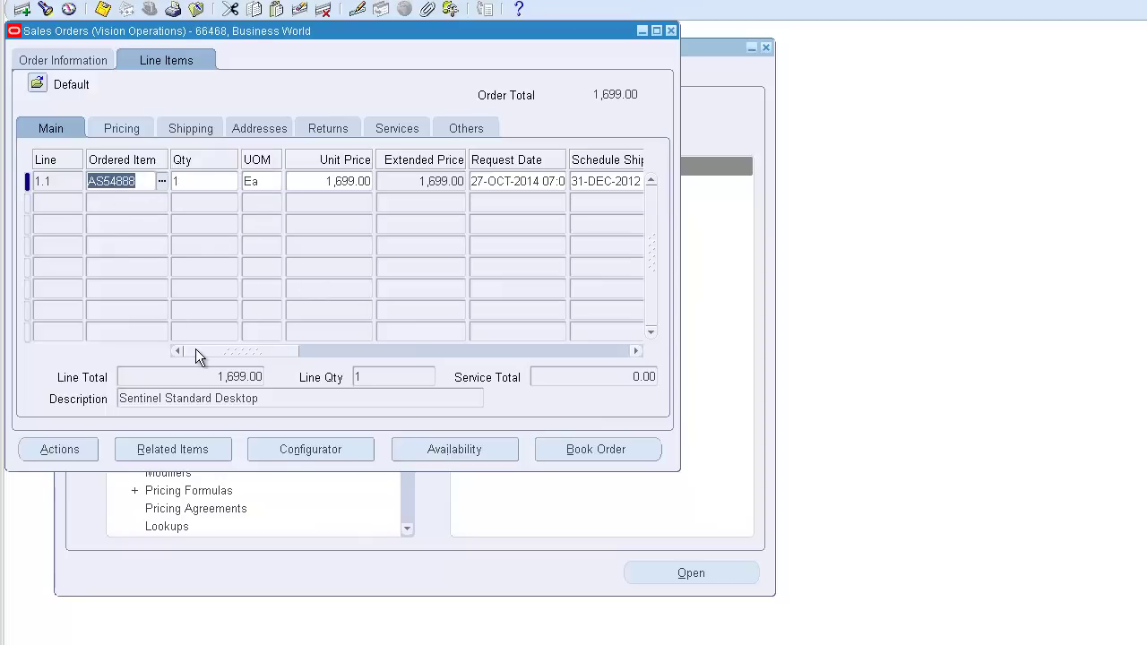
drag(231, 353, 302, 352)
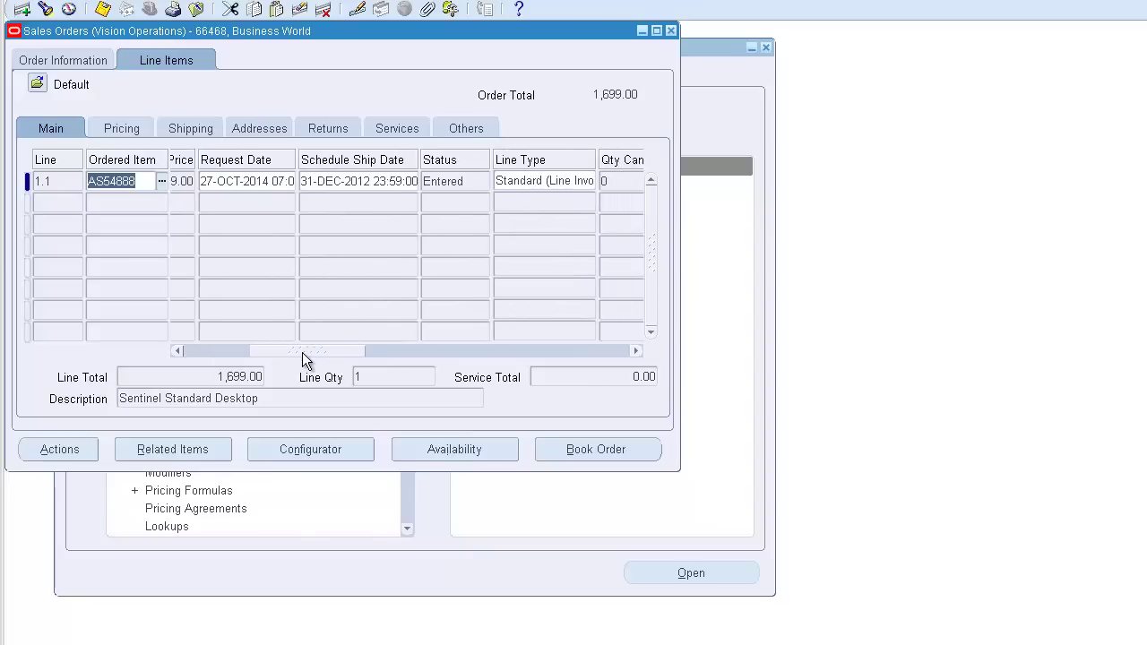
click(123, 129)
click(538, 181)
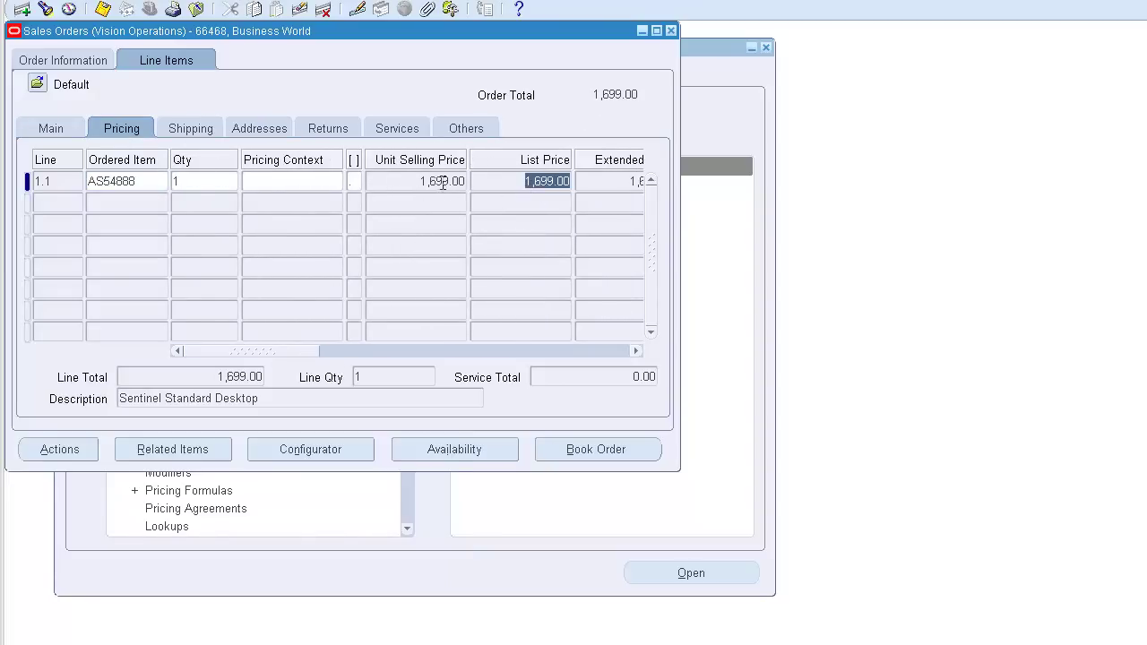
drag(522, 181, 547, 181)
drag(242, 352, 600, 360)
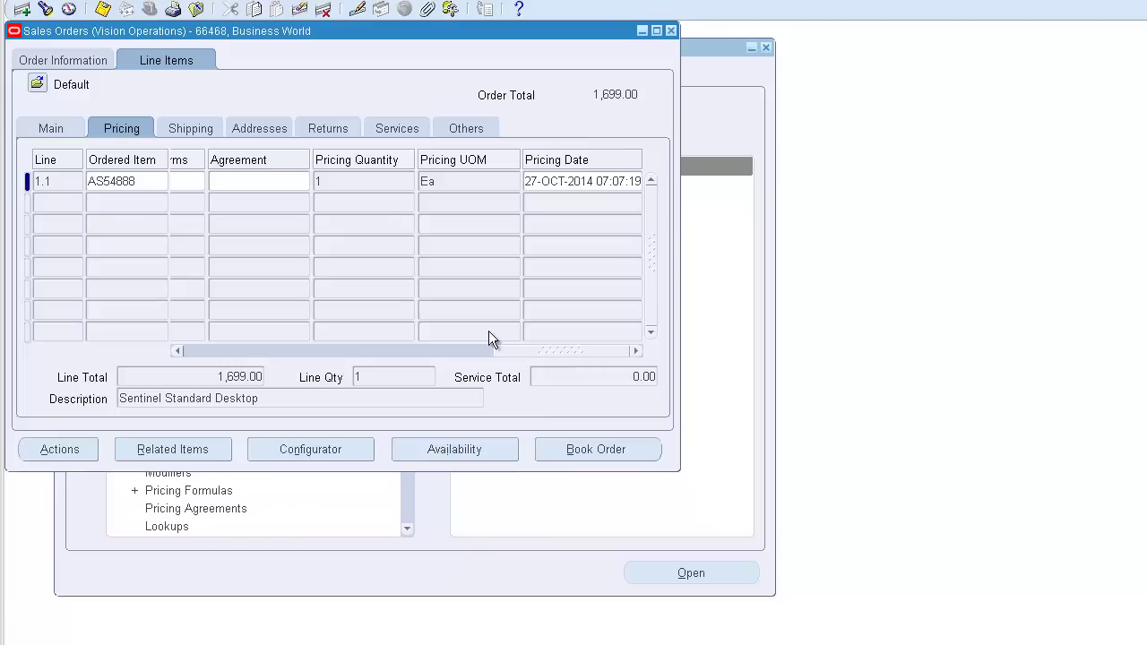
Open the modifier definition form from the navigator and query the modifier list numbered CW10%.
click(69, 9)
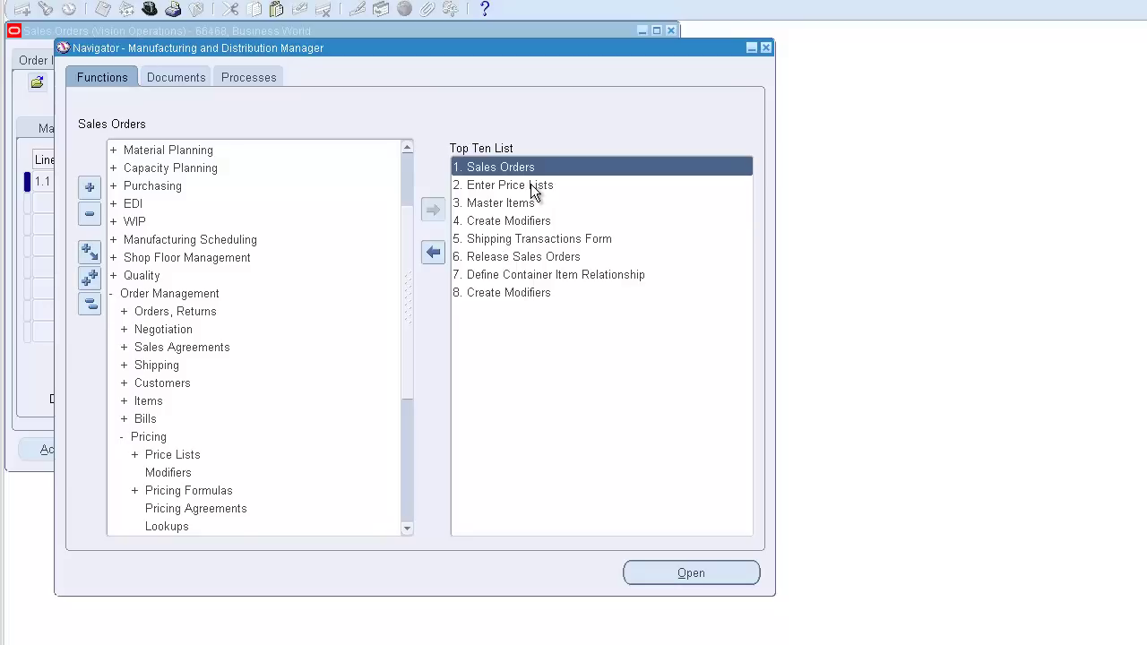
double_click(528, 294)
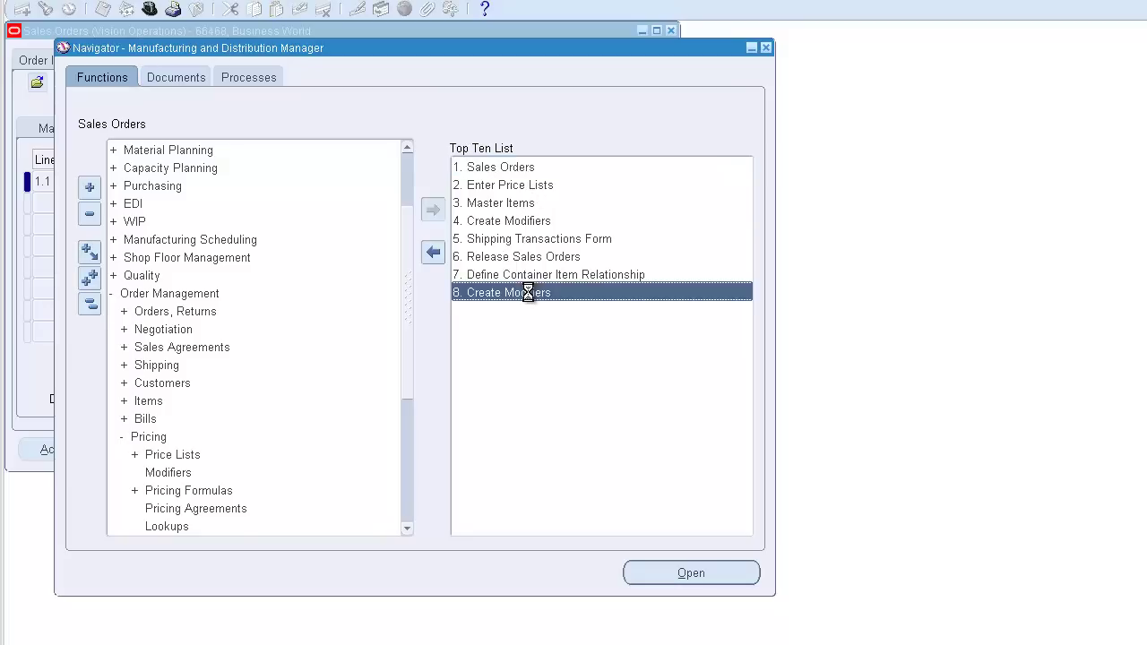
key(alt+w)
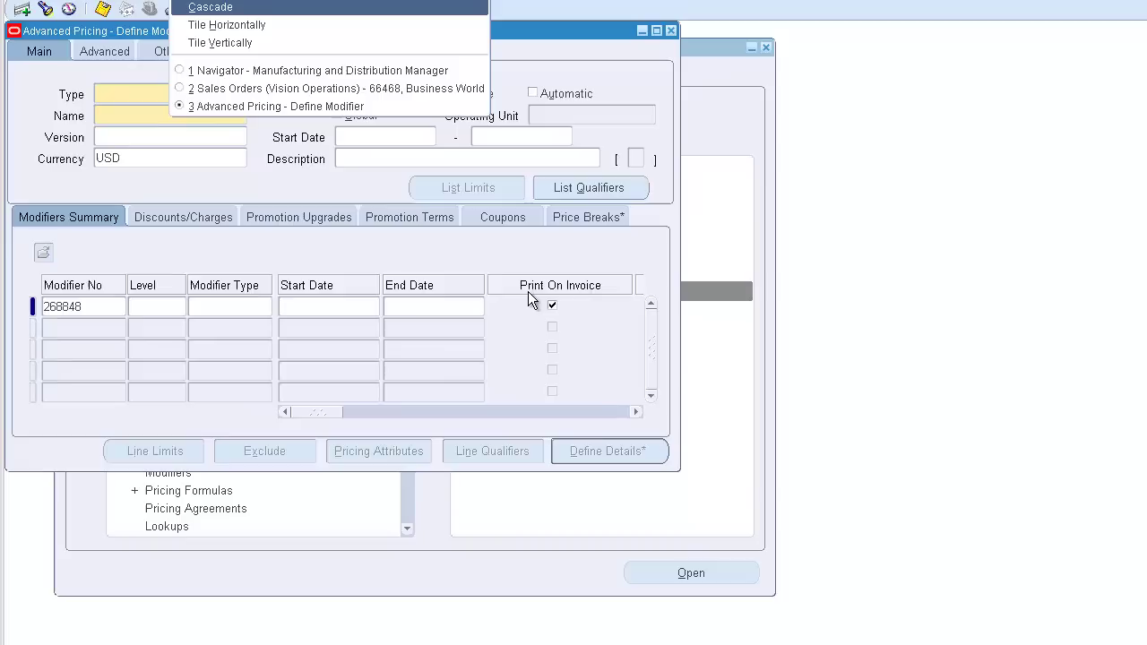
click(354, 115)
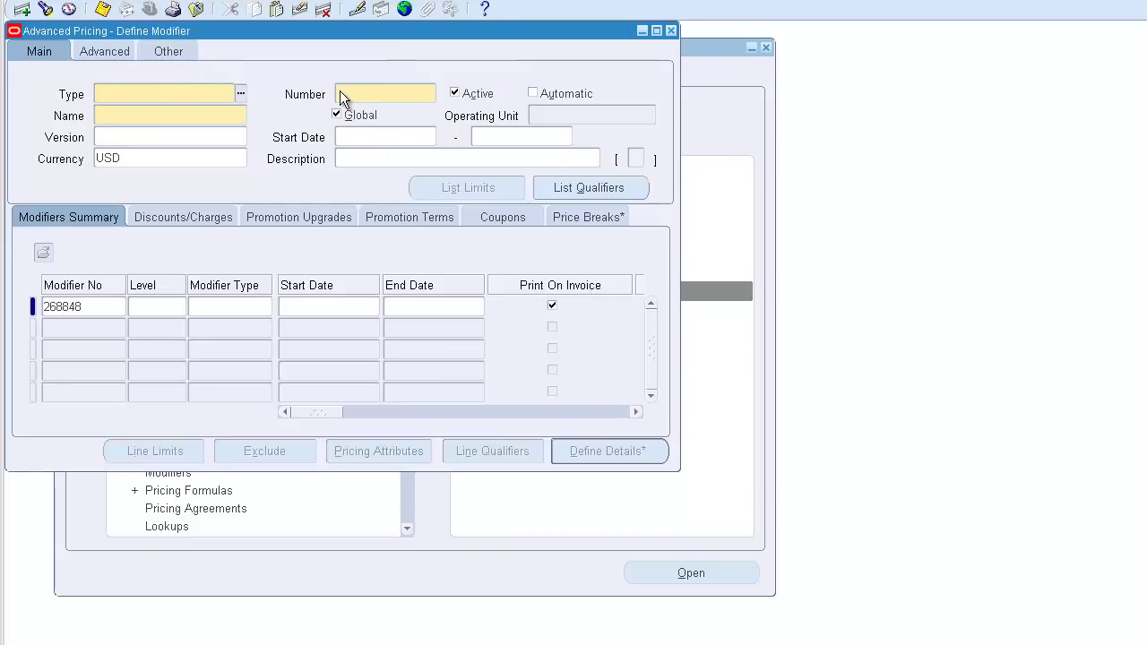
key(F11)
text(CW1)
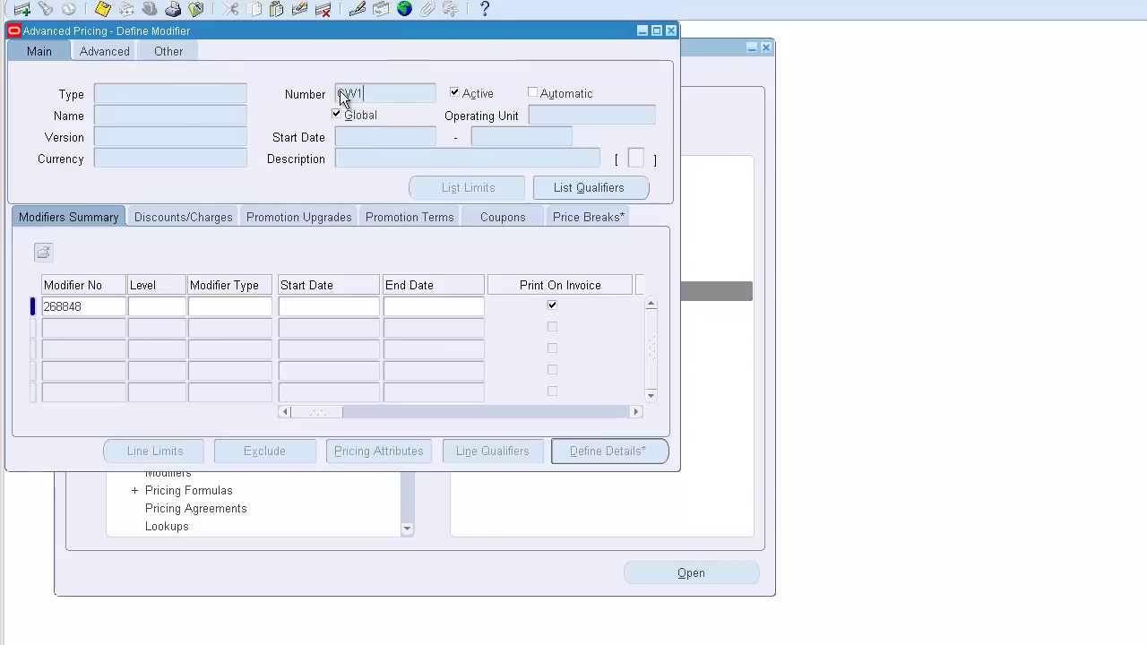
text(0%)
key(ctrl+F11)
Set the surcharge modifier line's end date to 28-OCT-2014.
click(396, 307)
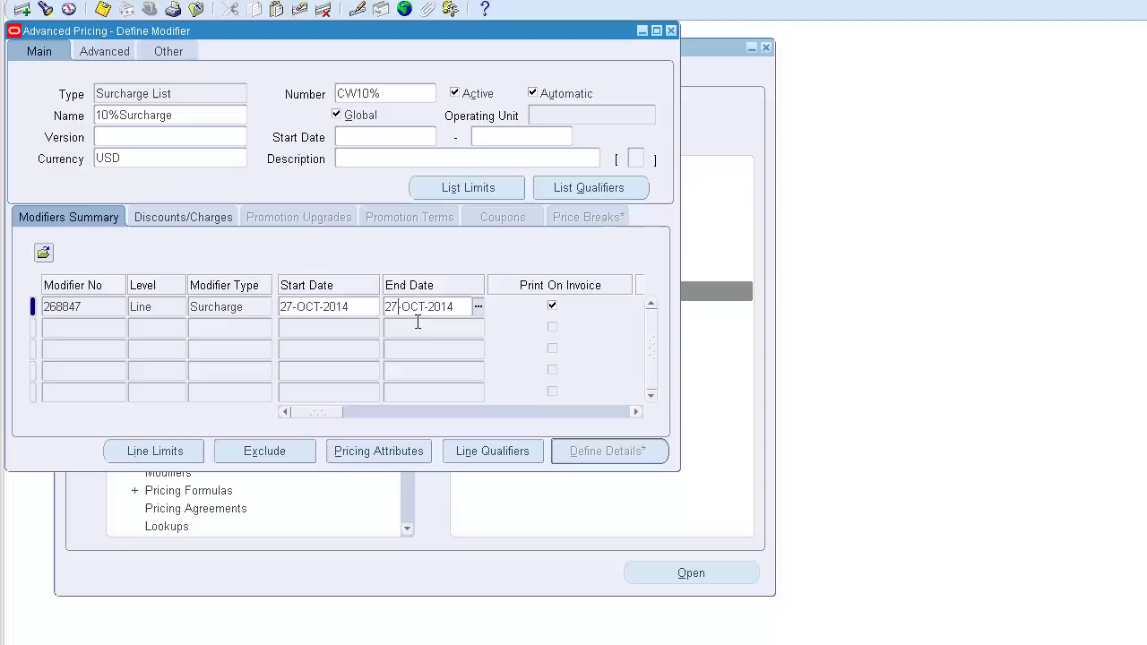
text(8)
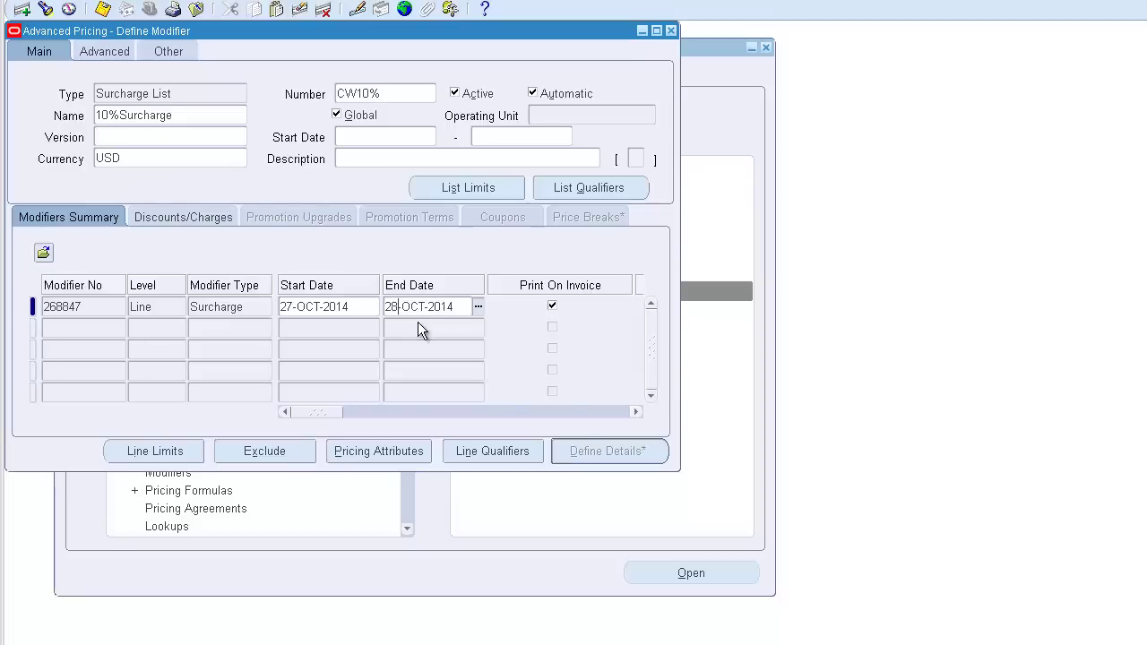
key(ctrl+a)
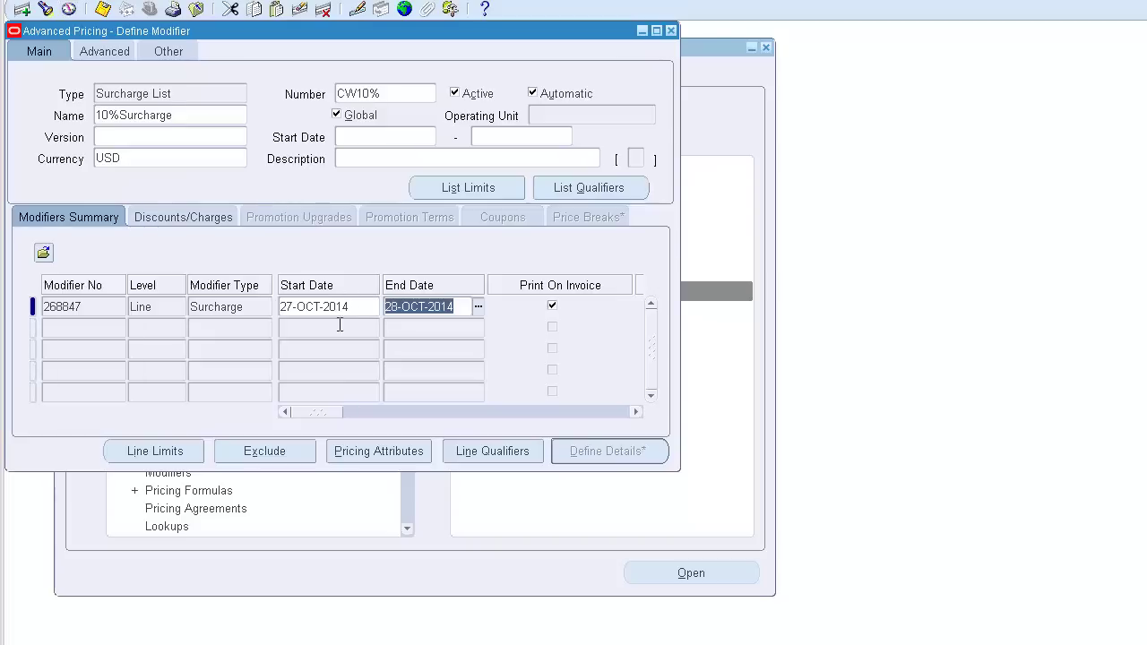
Return to the open sales order and run the Price Line action on the AS54888 line to reprice it.
click(69, 10)
key(alt+w)
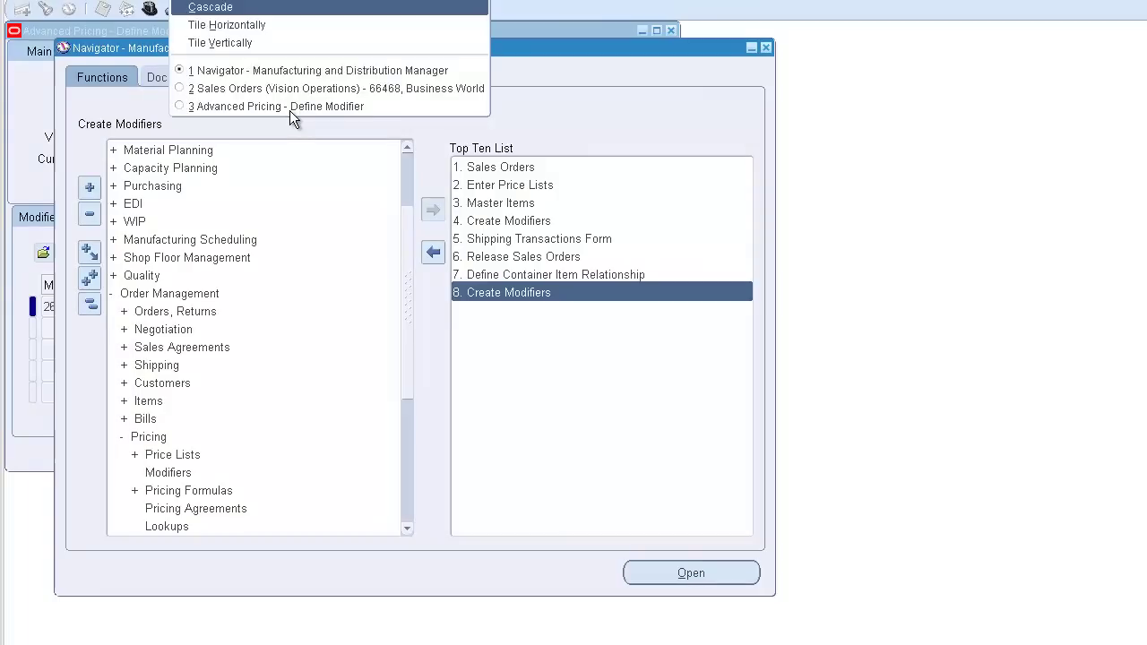
click(317, 87)
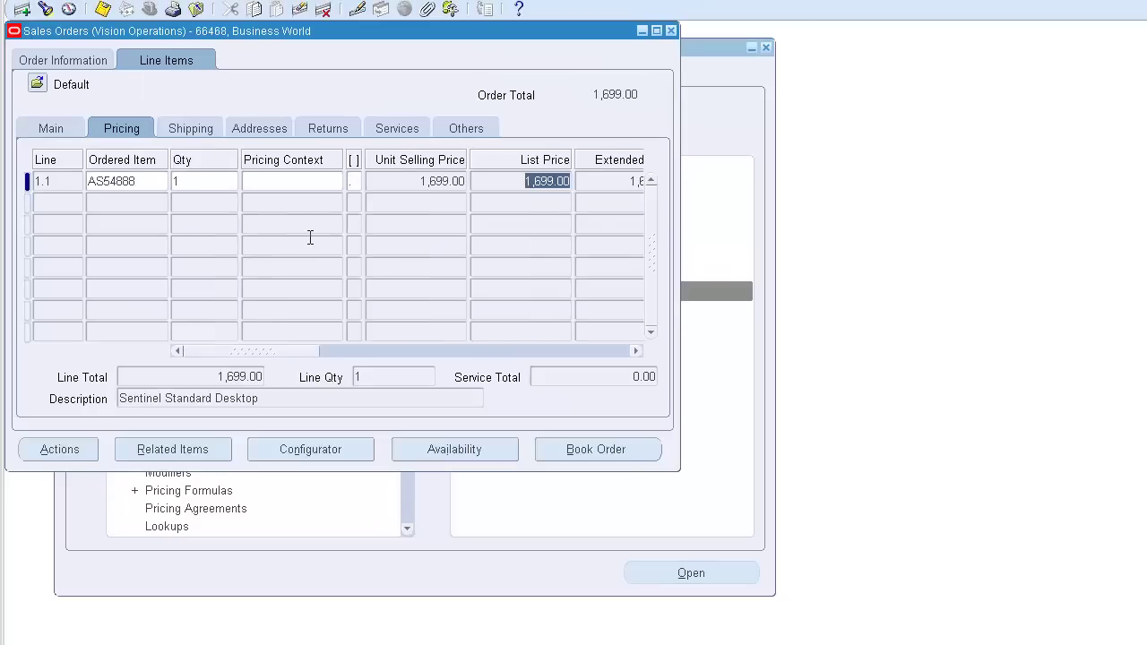
key(alt+a)
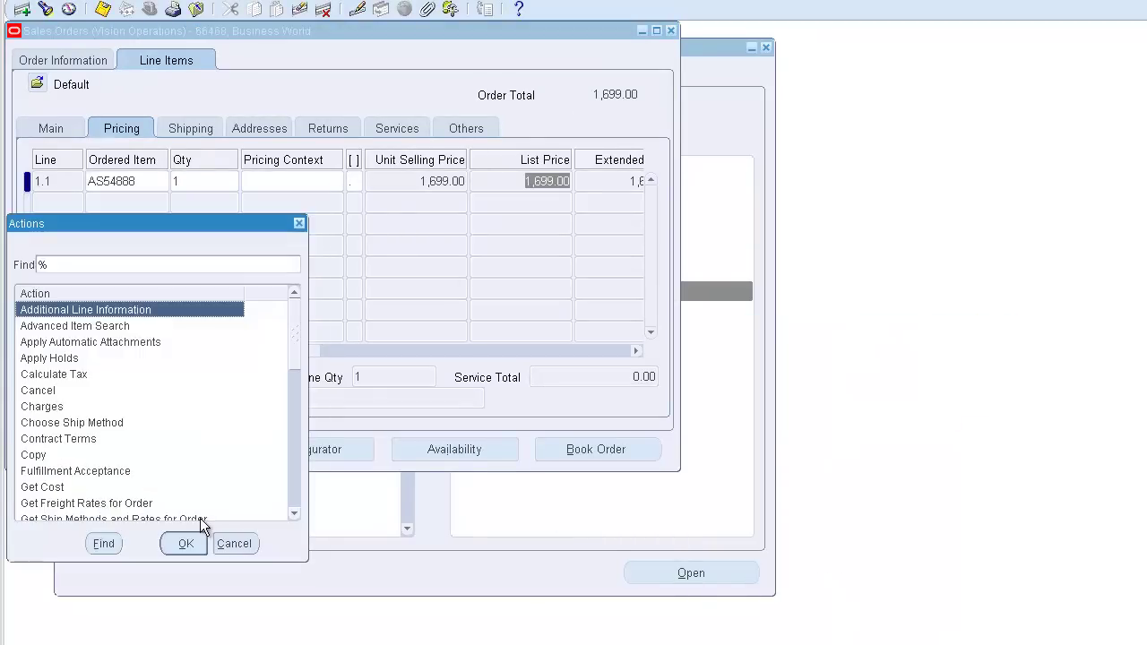
text(p)
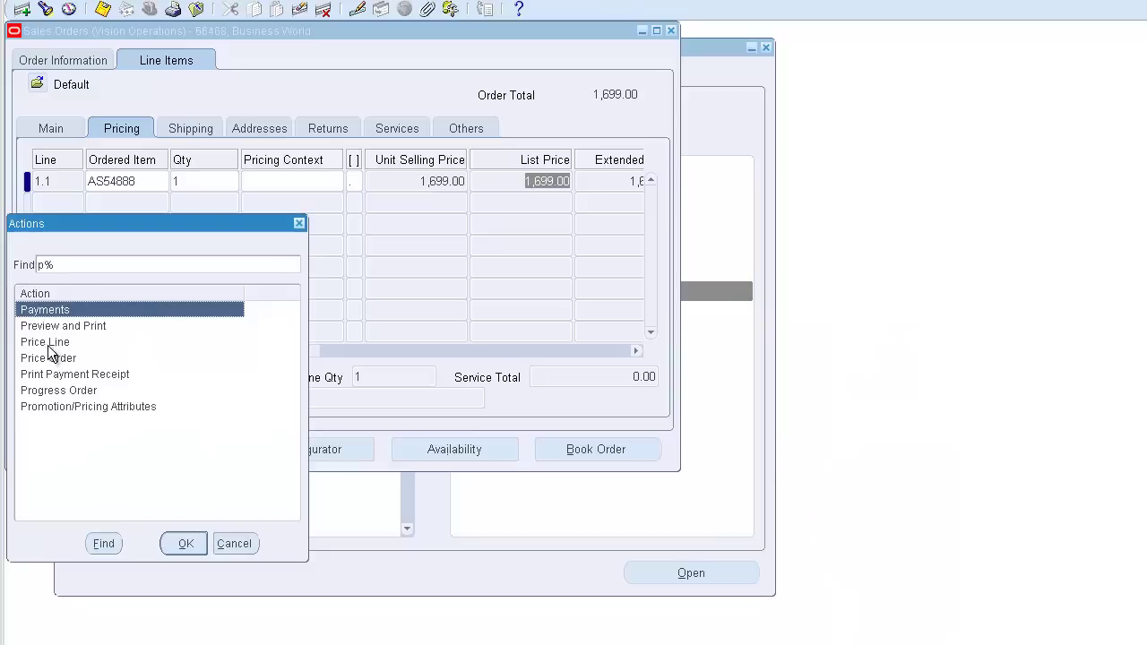
click(49, 346)
click(184, 545)
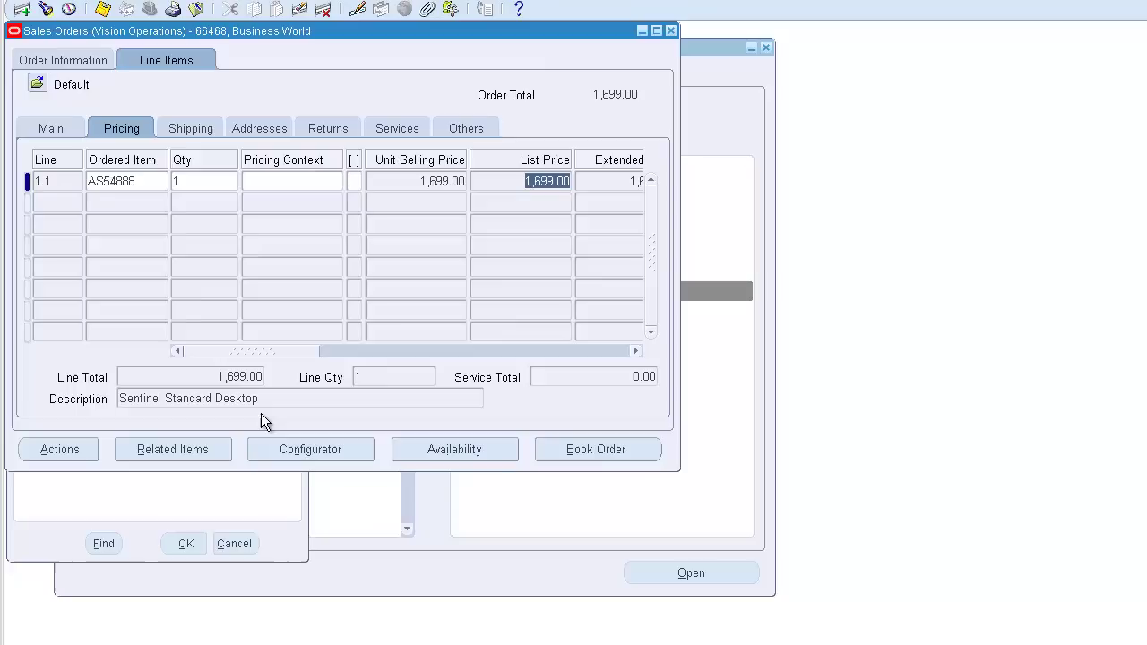
click(546, 182)
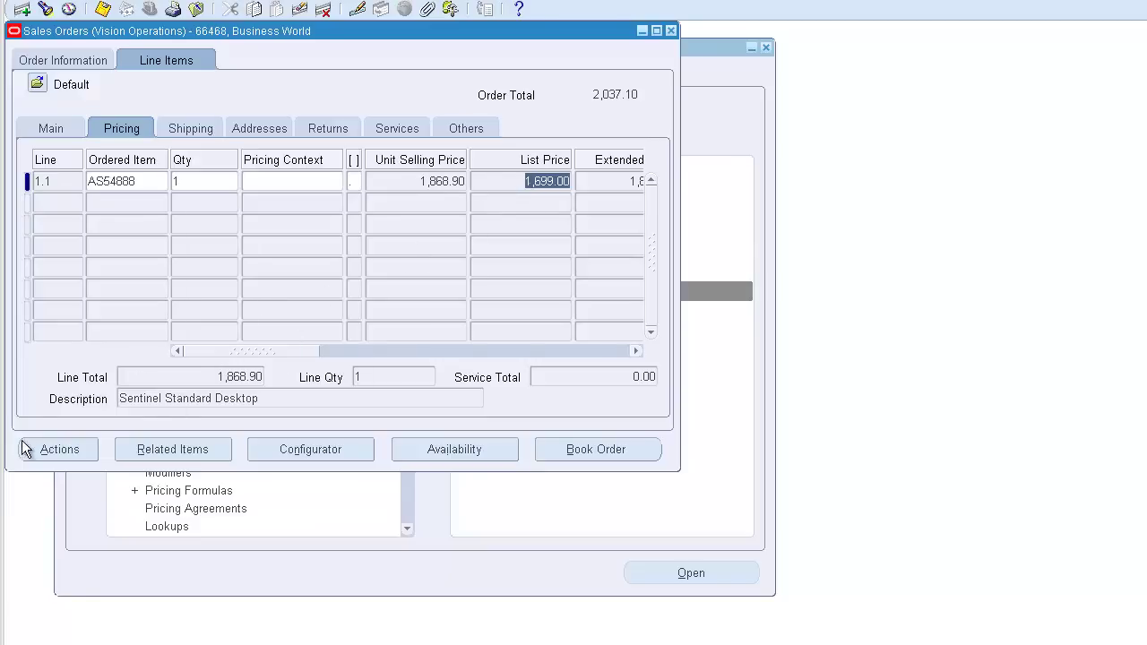
View the price adjustments of the AS54888 order line and check the applied modifier's number and name.
click(47, 456)
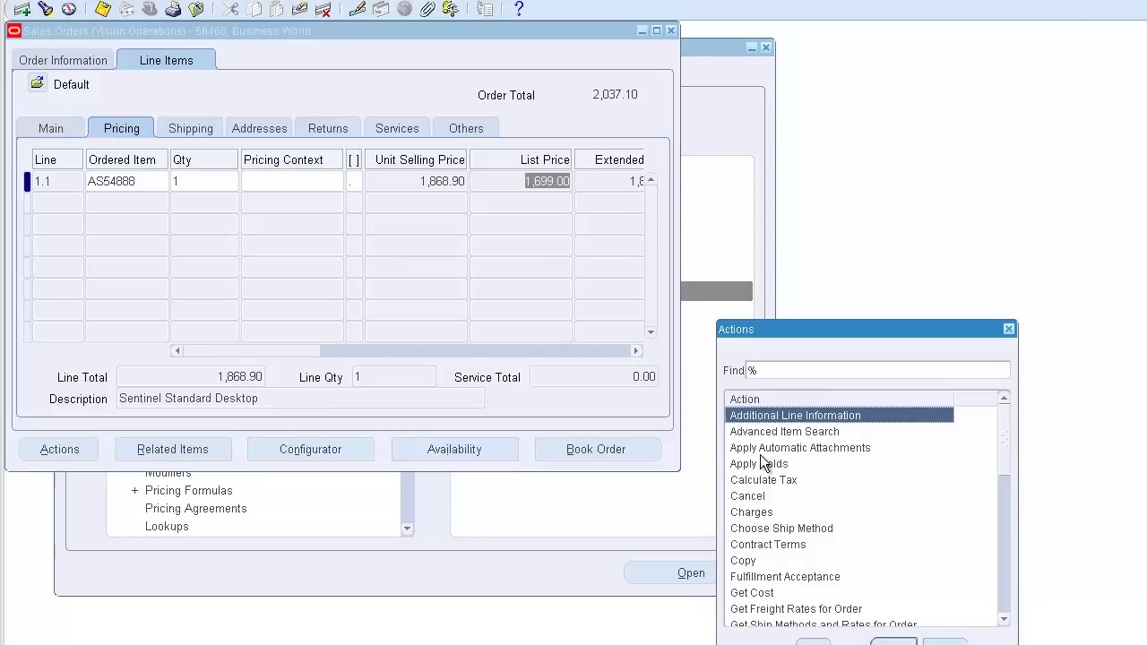
text(v)
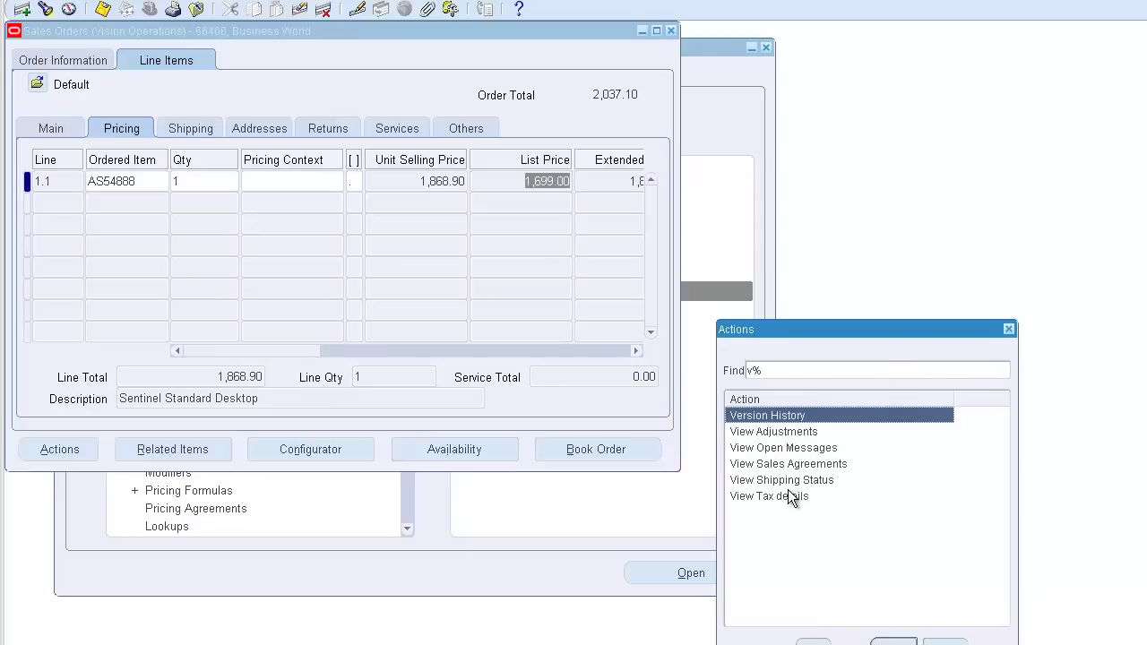
double_click(810, 432)
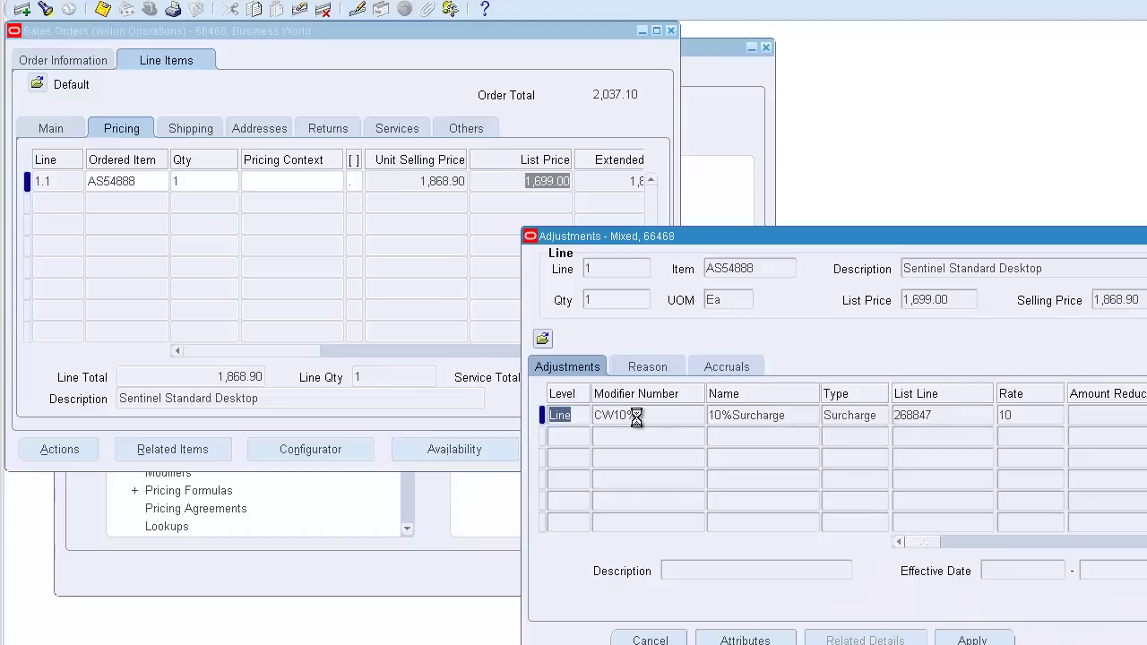
drag(638, 414, 558, 417)
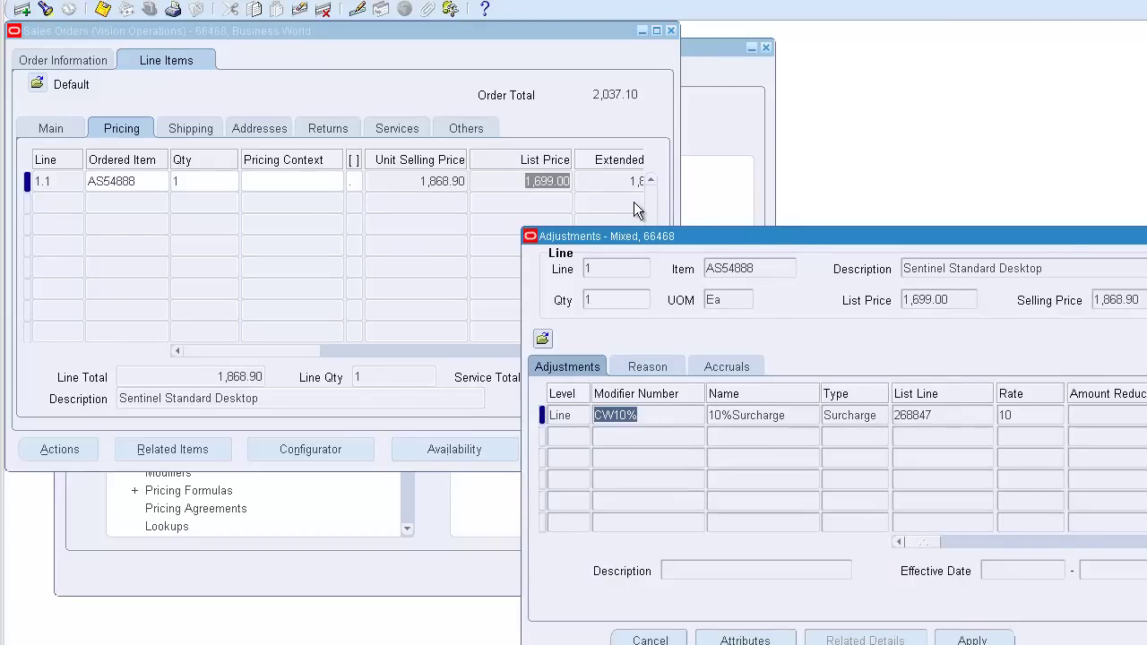
drag(634, 236, 478, 204)
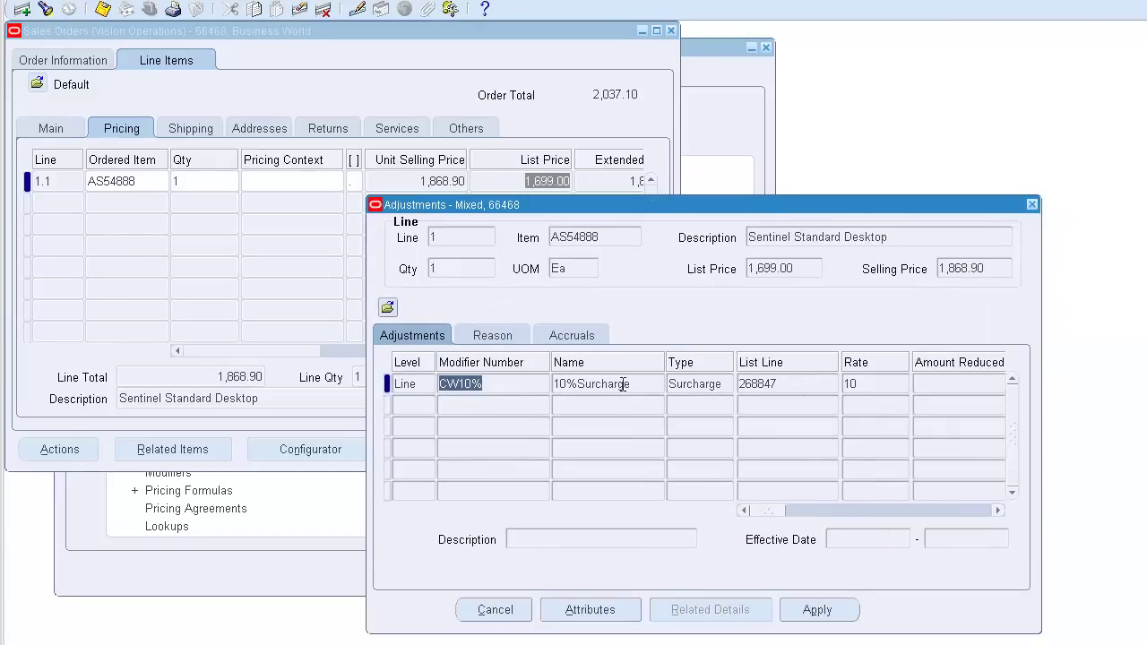
Examine the line adjustment's attributes, including the pricing dimension, pricing attribute and starting value, and close them.
click(615, 613)
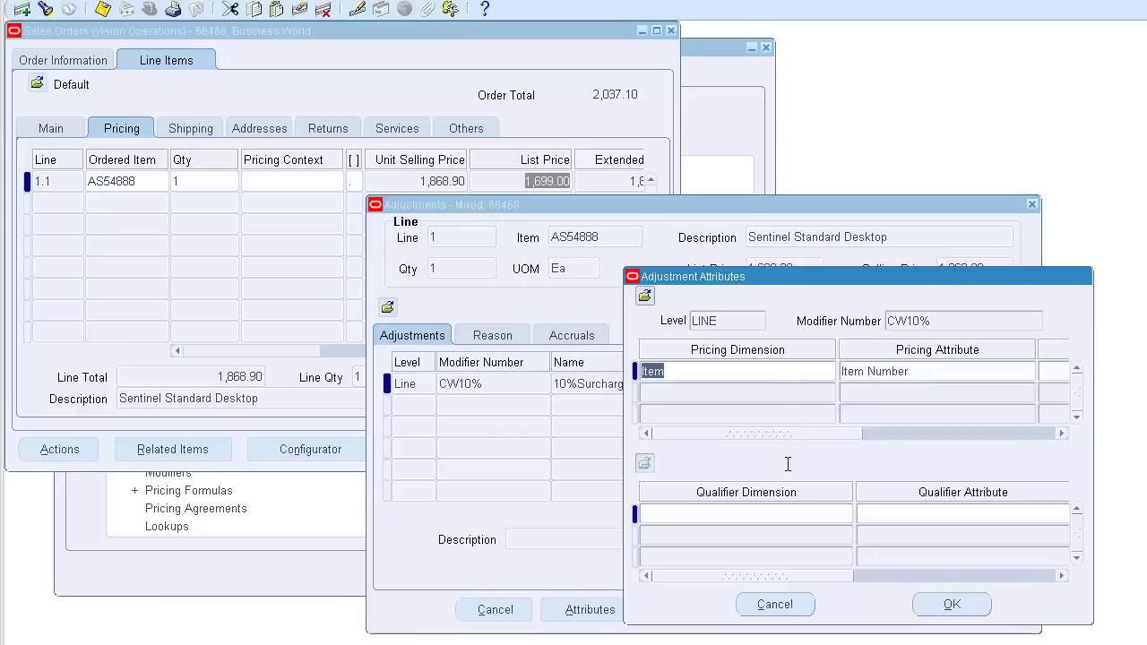
click(972, 435)
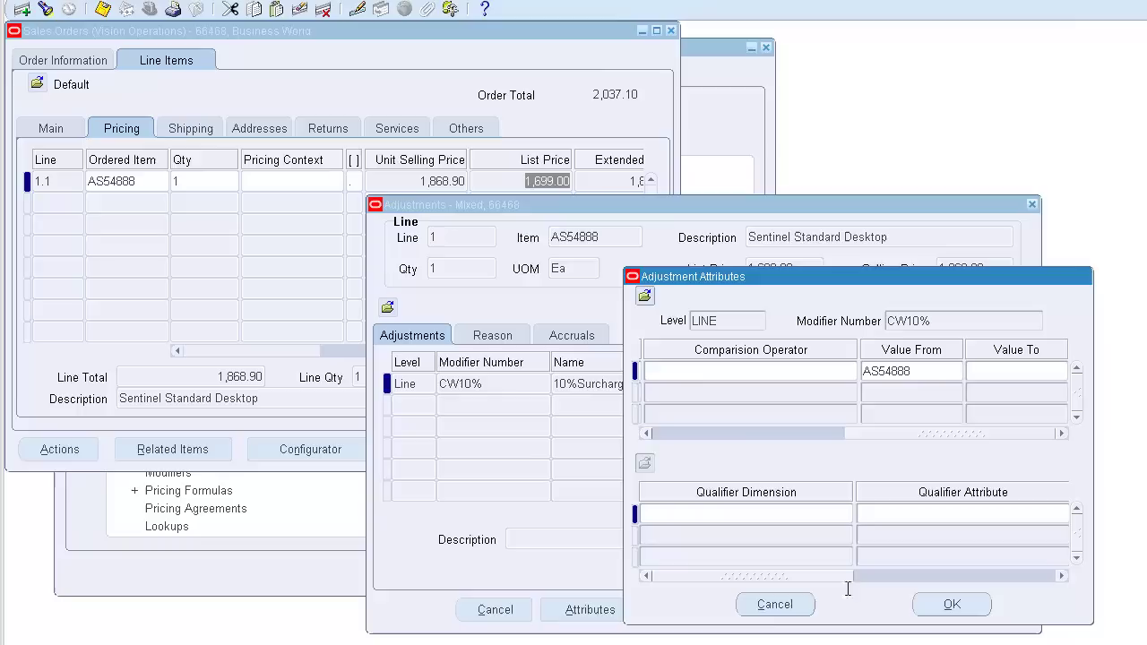
click(801, 607)
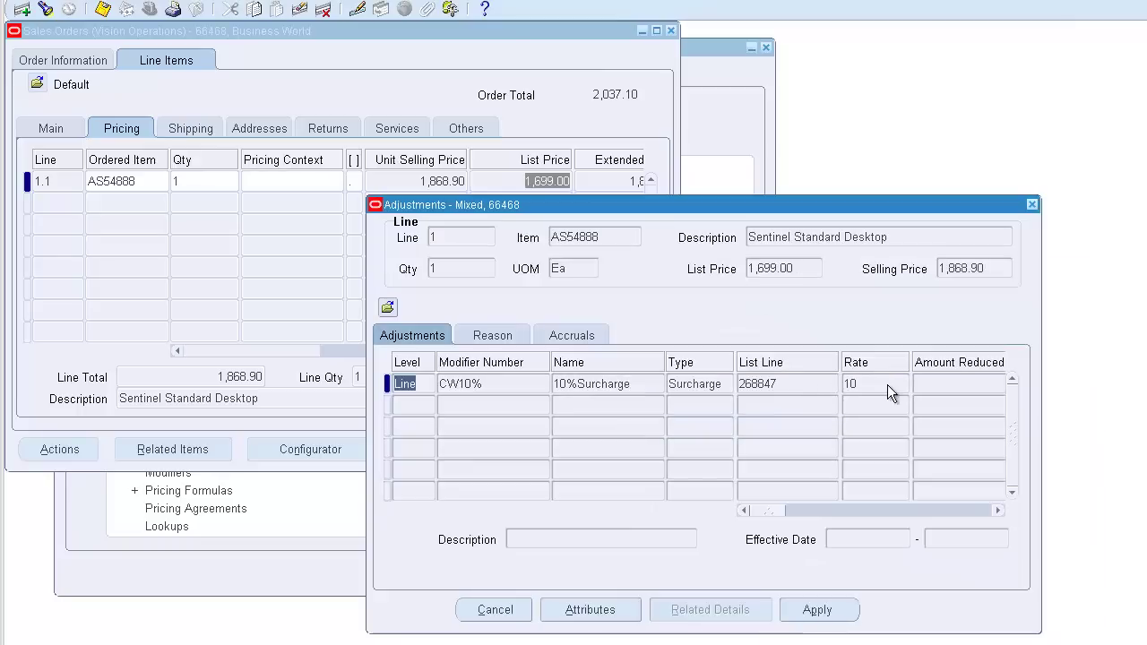
Check the adjusted amount of the CW10% surcharge, and close the adjustments without applying anything.
drag(770, 508, 849, 509)
click(826, 506)
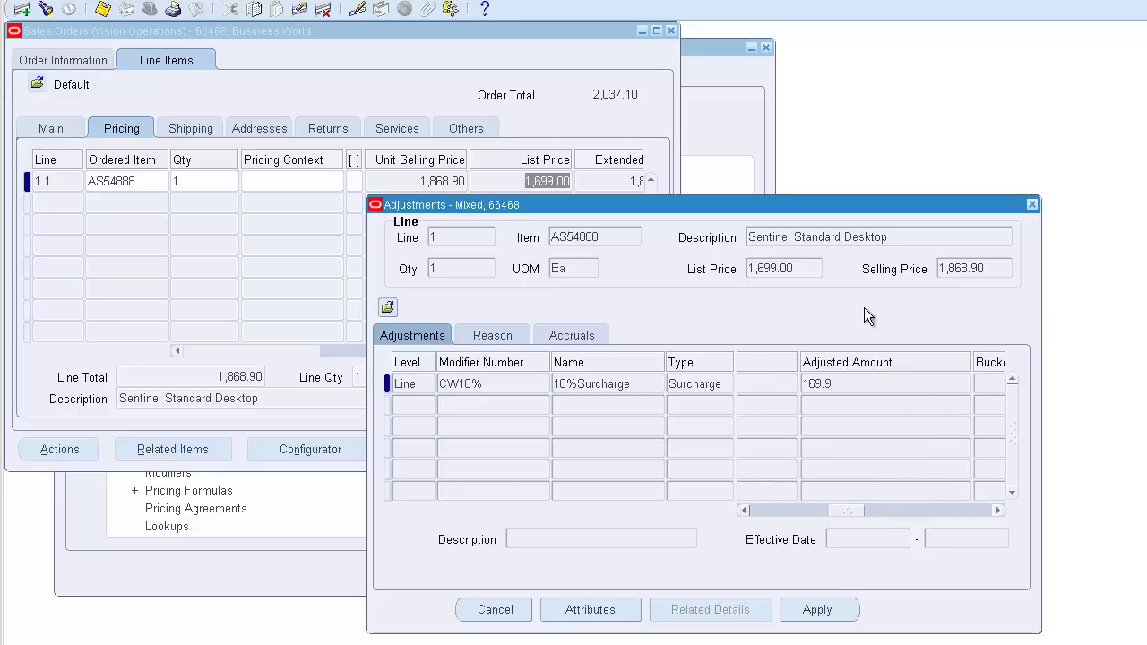
double_click(842, 384)
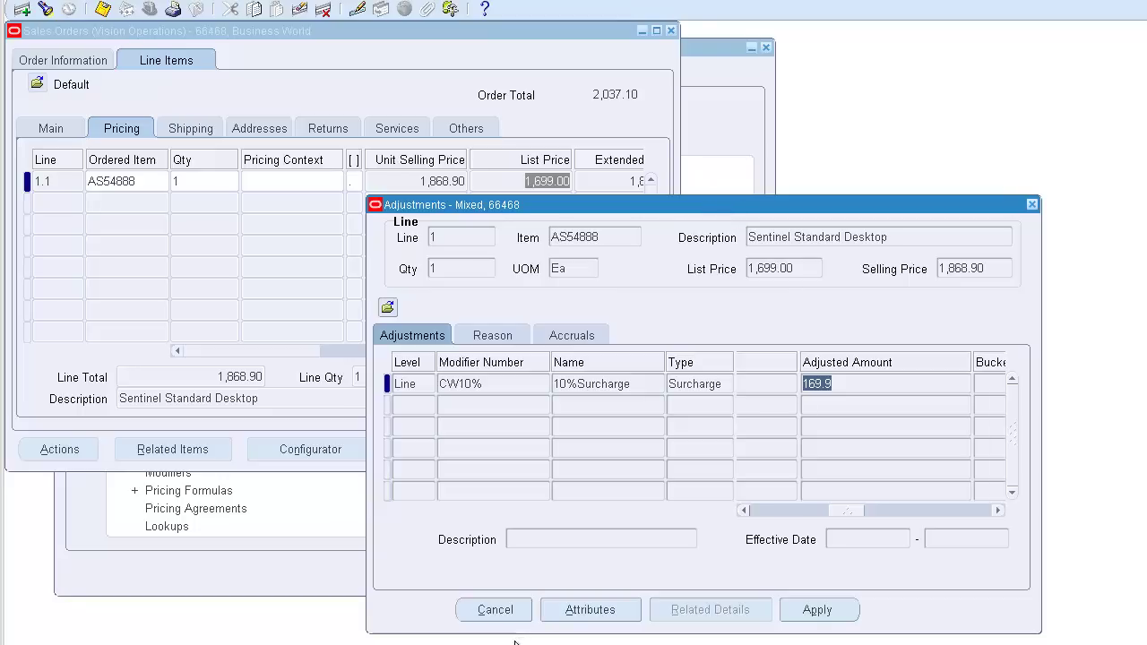
click(491, 608)
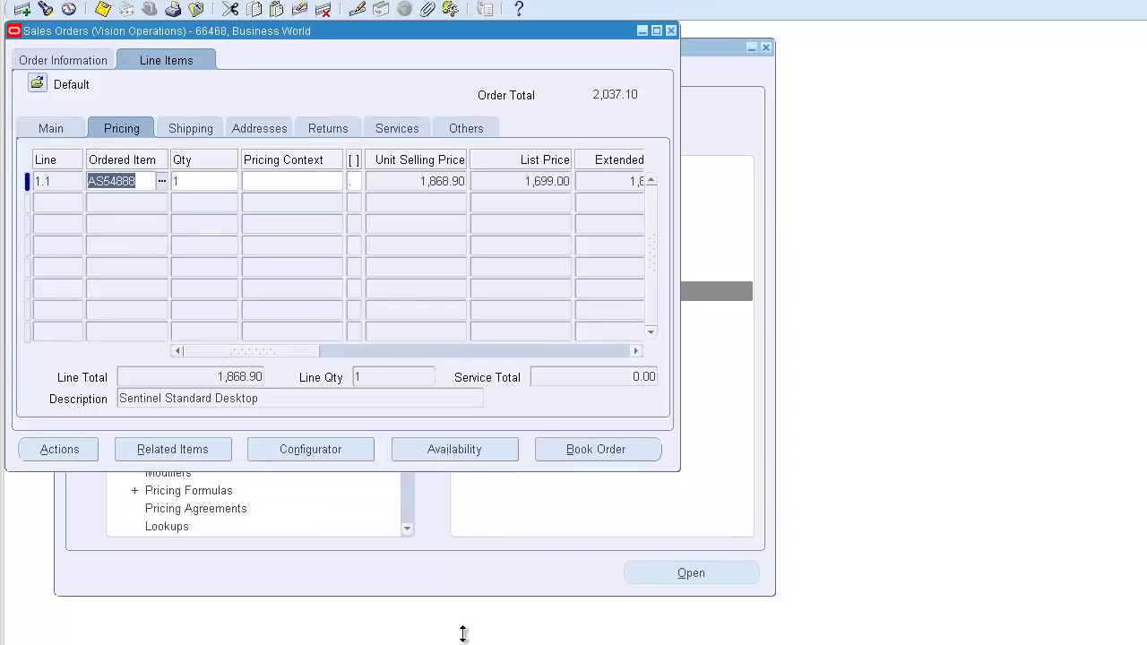